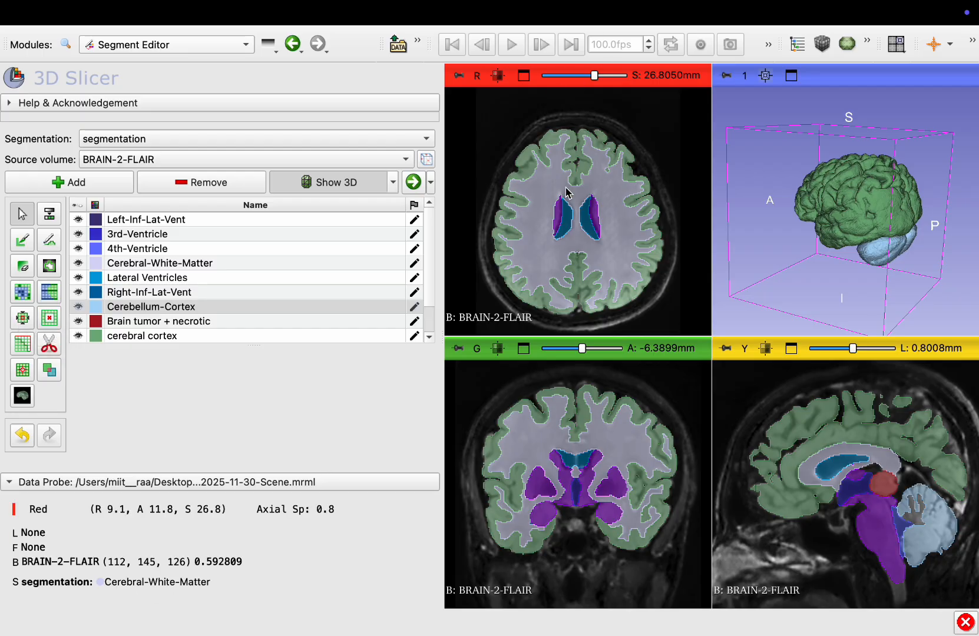
- Try growing the cerebral cortex segment by a 3 mm margin with editing allowed everywhere
{"action": "scroll", "coordinate": [565, 194], "scroll_direction": "up", "scroll_amount": 17}
{"action": "scroll", "coordinate": [567, 193], "scroll_direction": "down", "scroll_amount": 20}
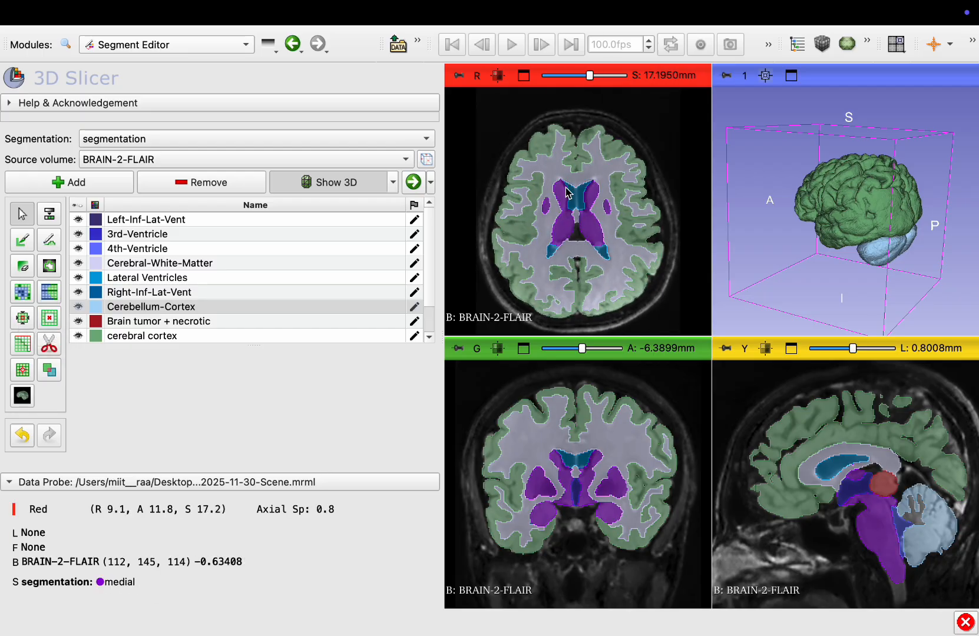
{"action": "scroll", "coordinate": [576, 450], "scroll_direction": "up", "scroll_amount": 17}
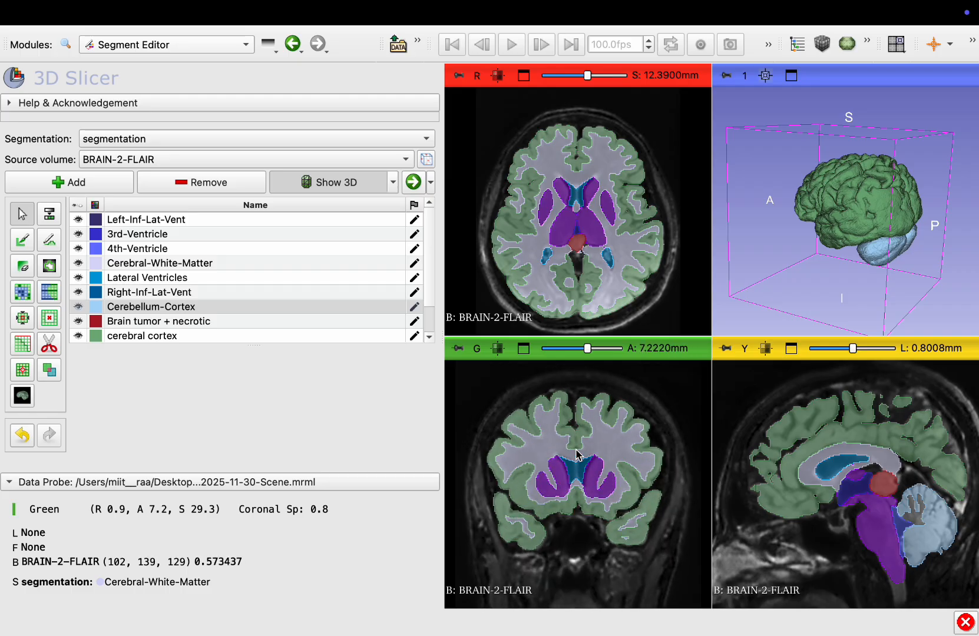
{"action": "scroll", "coordinate": [576, 450], "scroll_direction": "down", "scroll_amount": 20}
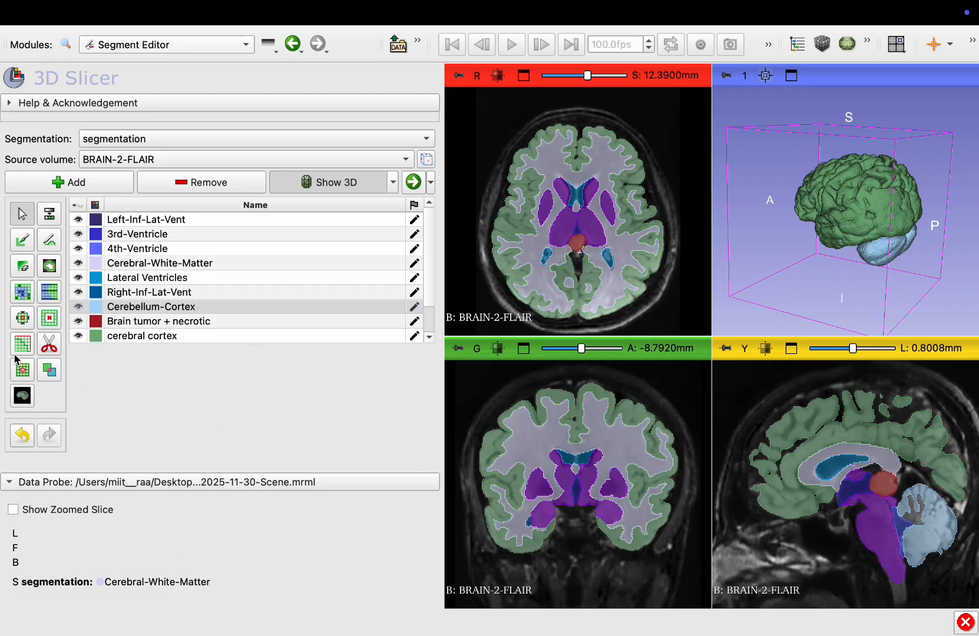
{"action": "left_click", "coordinate": [23, 319]}
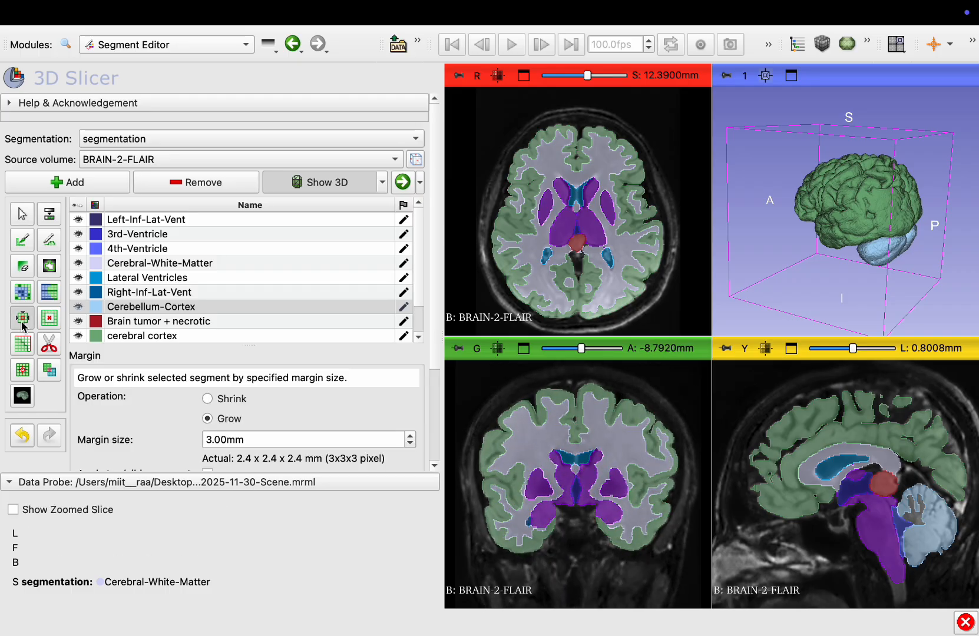
{"action": "scroll", "coordinate": [172, 396], "scroll_direction": "down", "scroll_amount": 5}
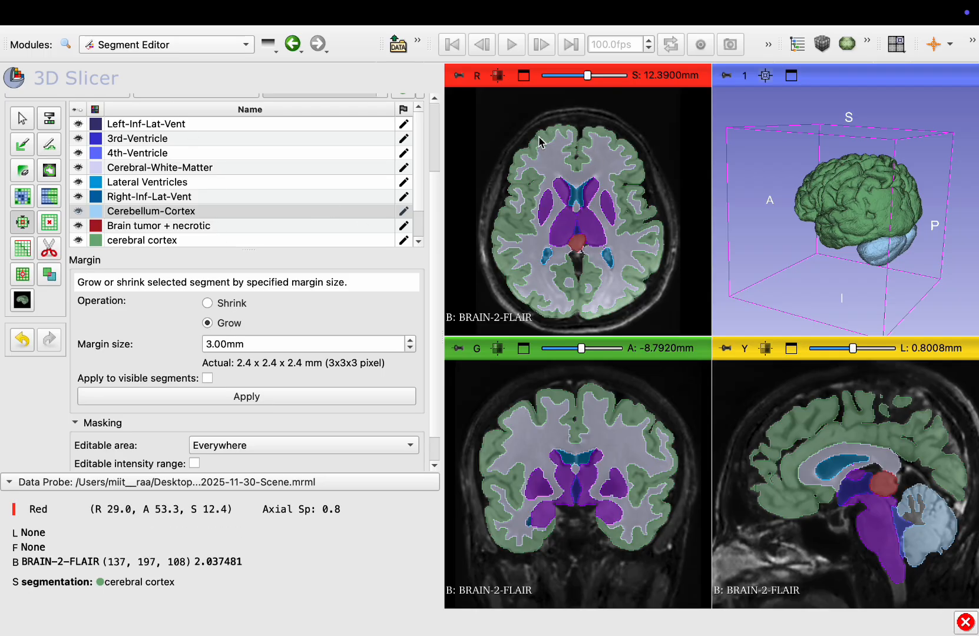
{"action": "left_click", "coordinate": [124, 241]}
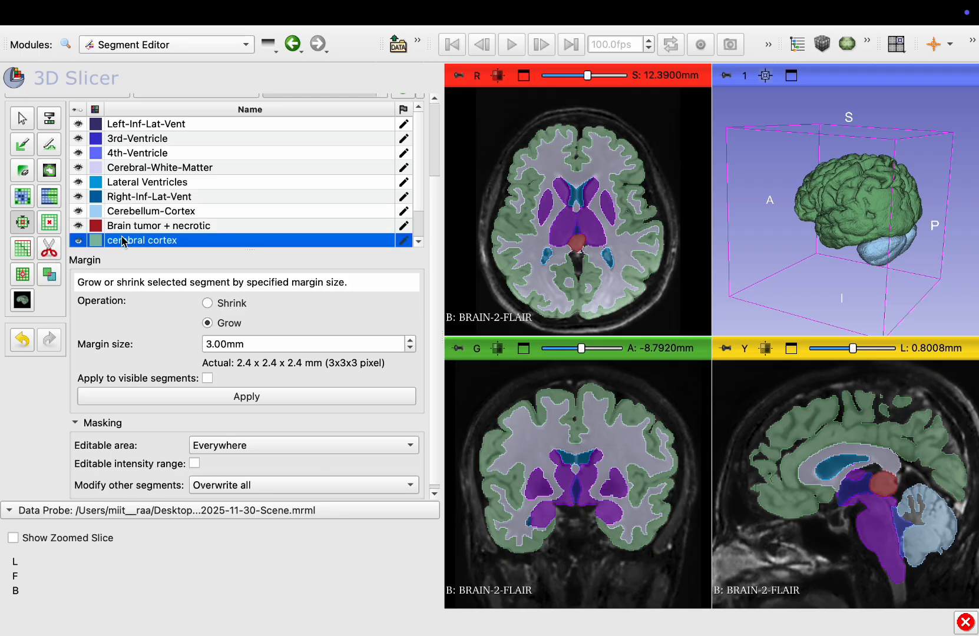
{"action": "left_click", "coordinate": [223, 403]}
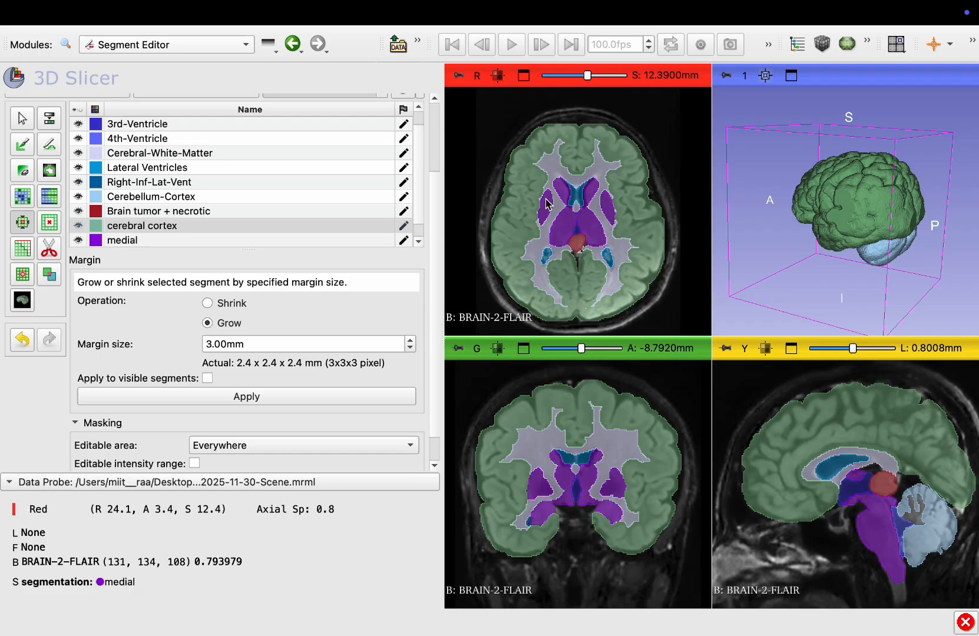
{"action": "left_click", "coordinate": [22, 339]}
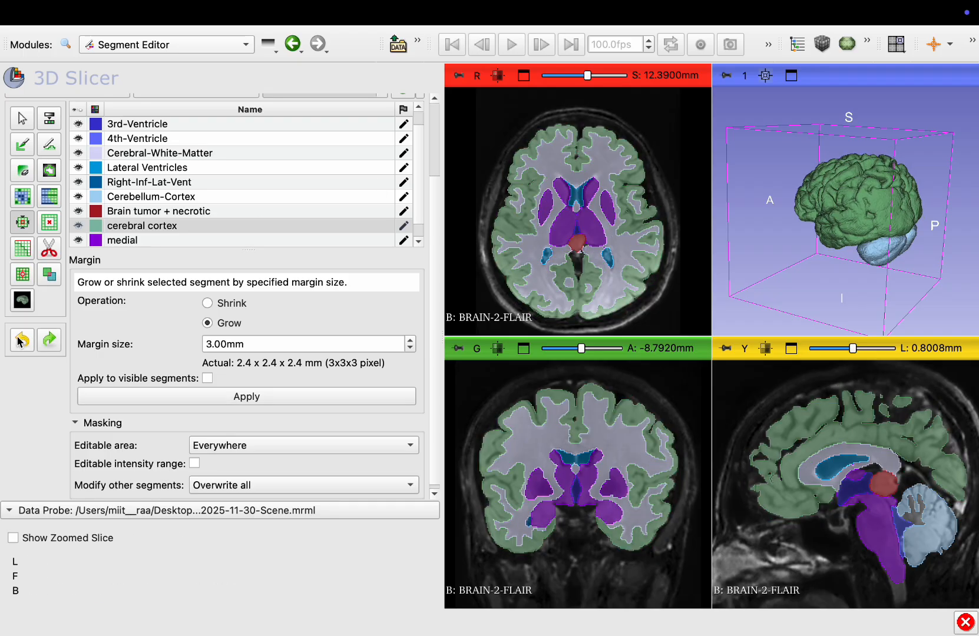
- Restrict the editable area to inside Cerebral-White-Matter and try a 3 mm cerebral cortex growth, with the axial slice view maximized
{"action": "left_click", "coordinate": [223, 448]}
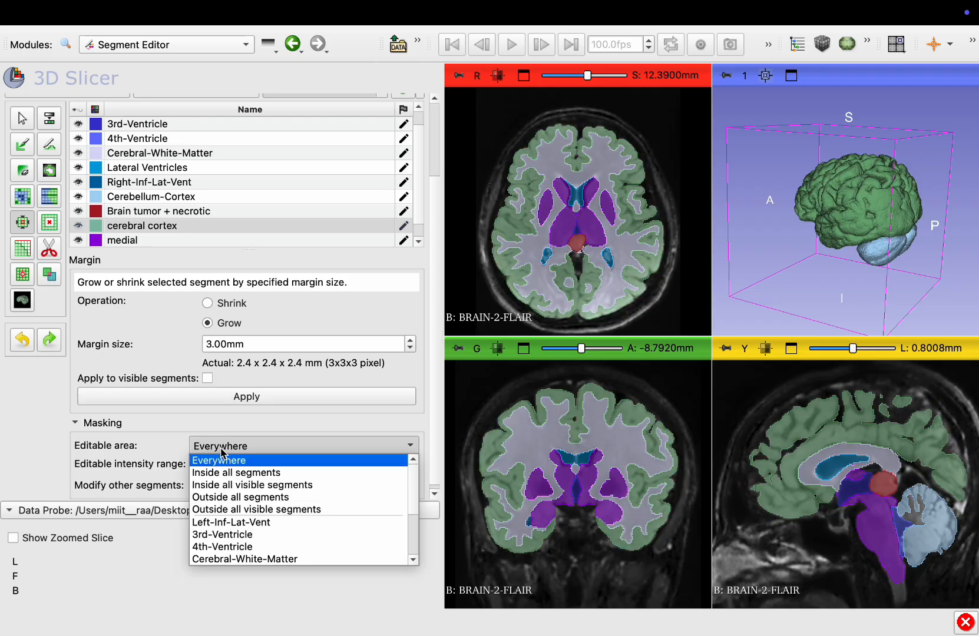
{"action": "left_click", "coordinate": [230, 560]}
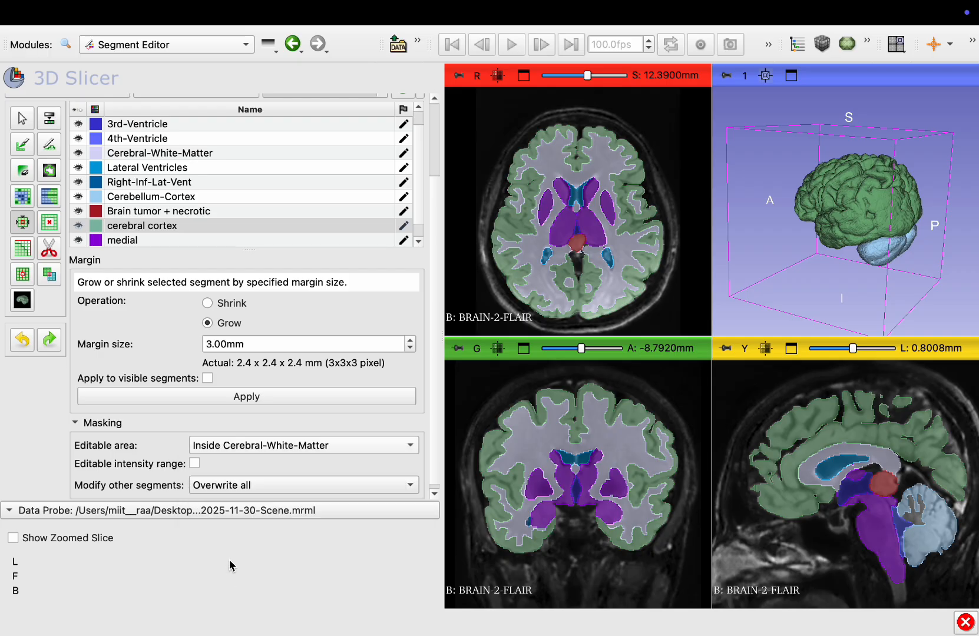
{"action": "left_click", "coordinate": [243, 397]}
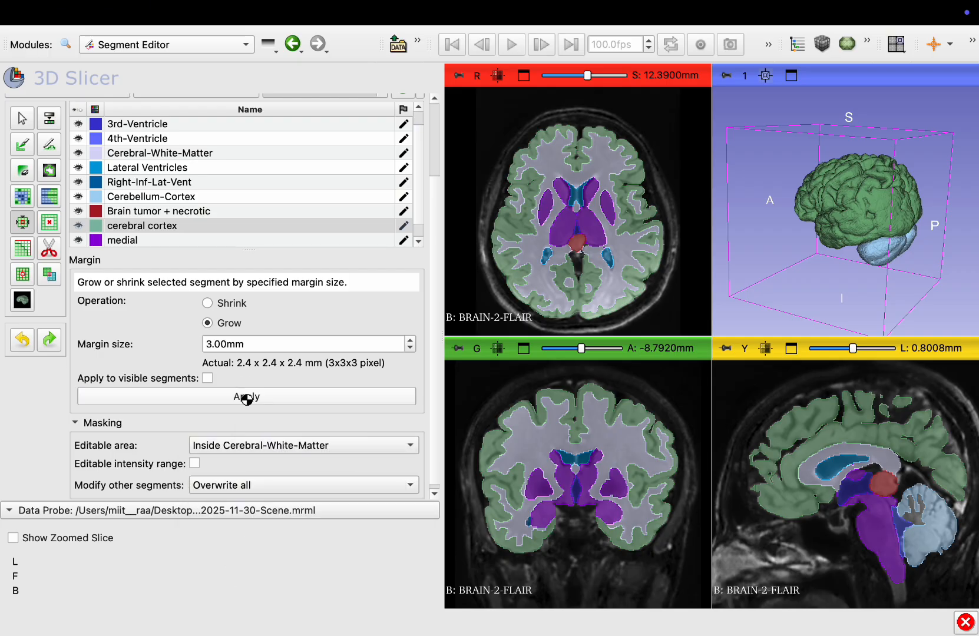
{"action": "left_click", "coordinate": [523, 76]}
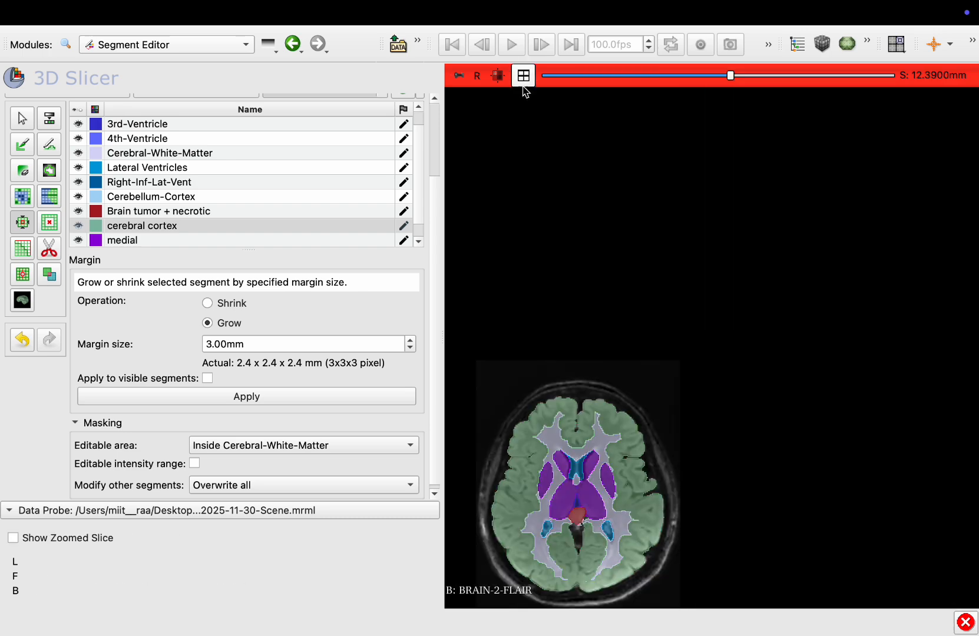
{"action": "left_click", "coordinate": [21, 339]}
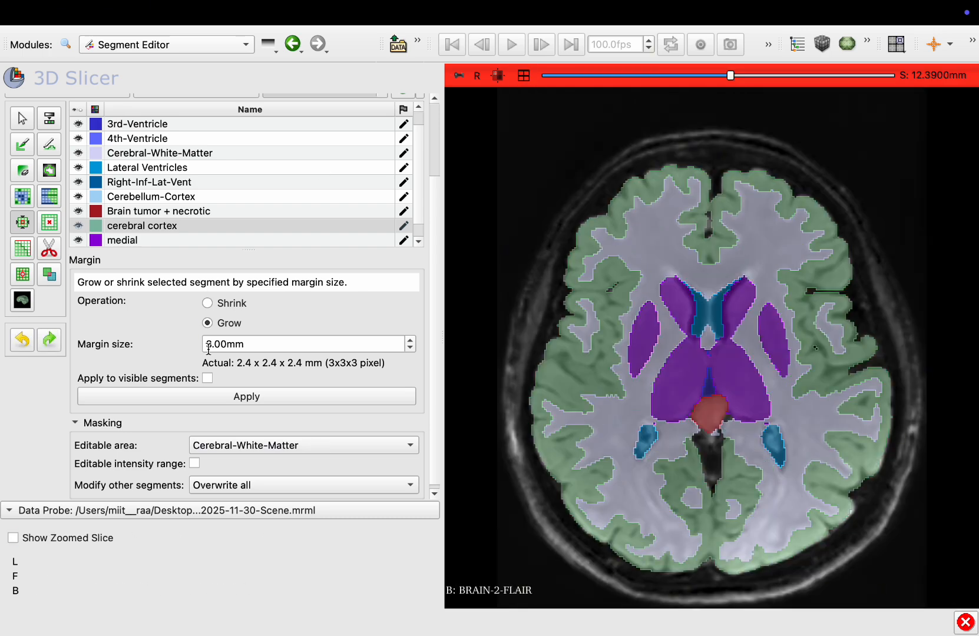
{"action": "left_click", "coordinate": [204, 397]}
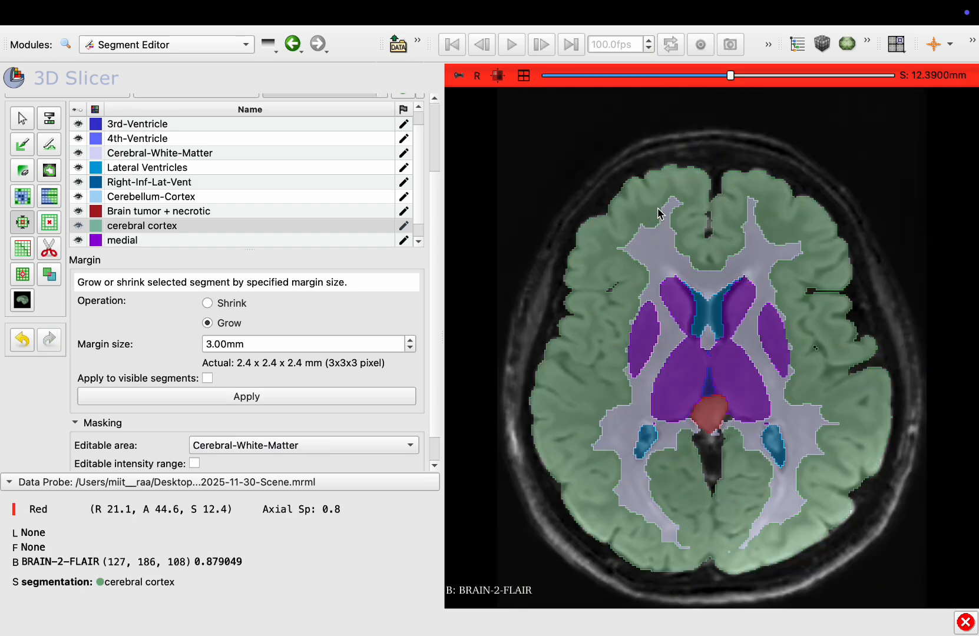
{"action": "left_click", "coordinate": [21, 340]}
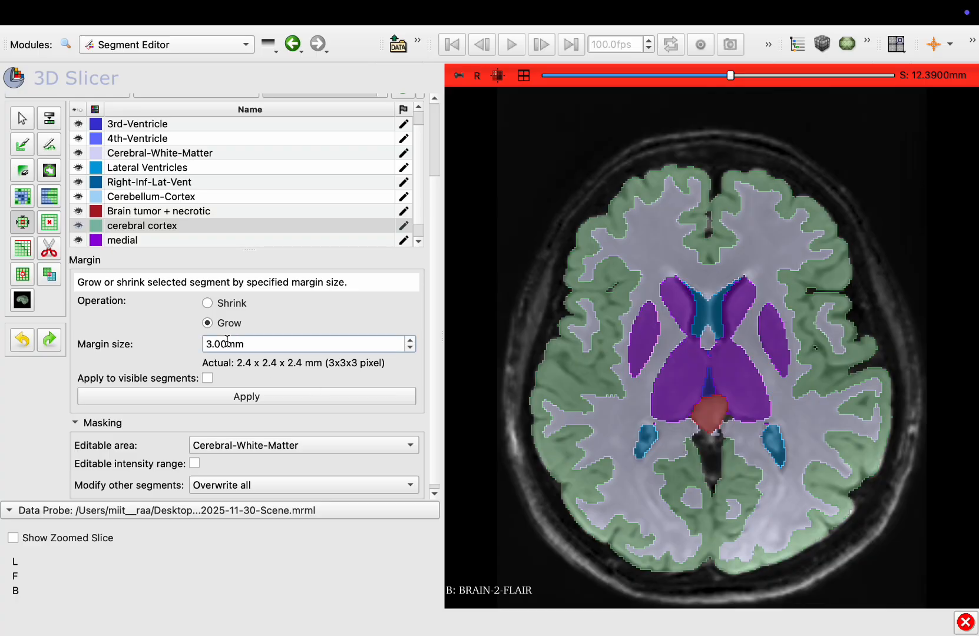
- Set the margin size to 0.81 mm and grow the cerebral cortex segment repeatedly by that amount
{"action": "key", "text": "BackSpace"}
{"action": "key", "text": "BackSpace"}
{"action": "type", "text": "81"}
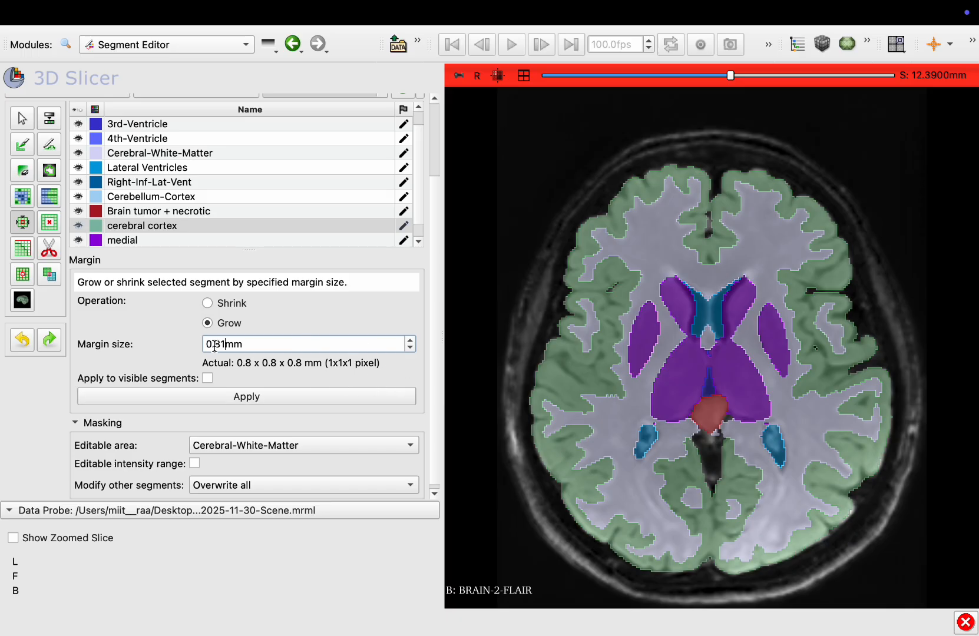
{"action": "left_click", "coordinate": [241, 397]}
{"action": "left_click", "coordinate": [241, 397]}
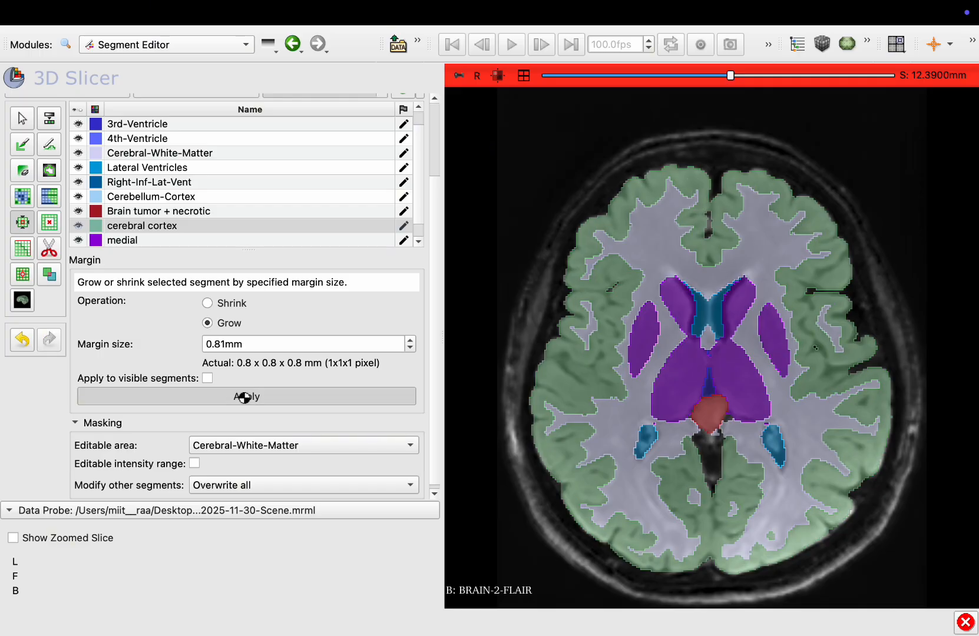
{"action": "left_click", "coordinate": [241, 397]}
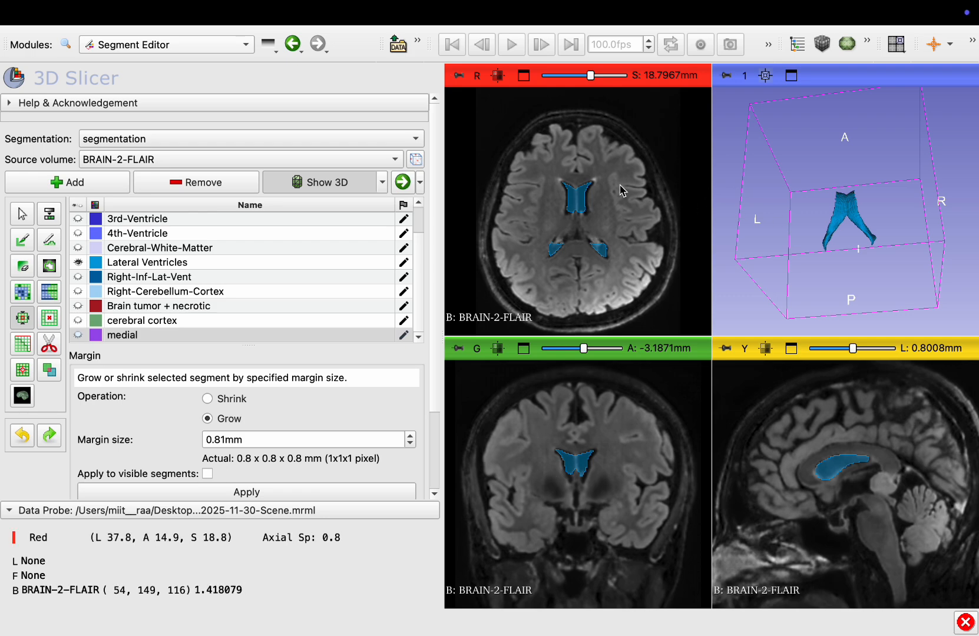
- Maximize the axial slice view and show the medial segment alongside the Lateral Ventricles
{"action": "left_click", "coordinate": [524, 75]}
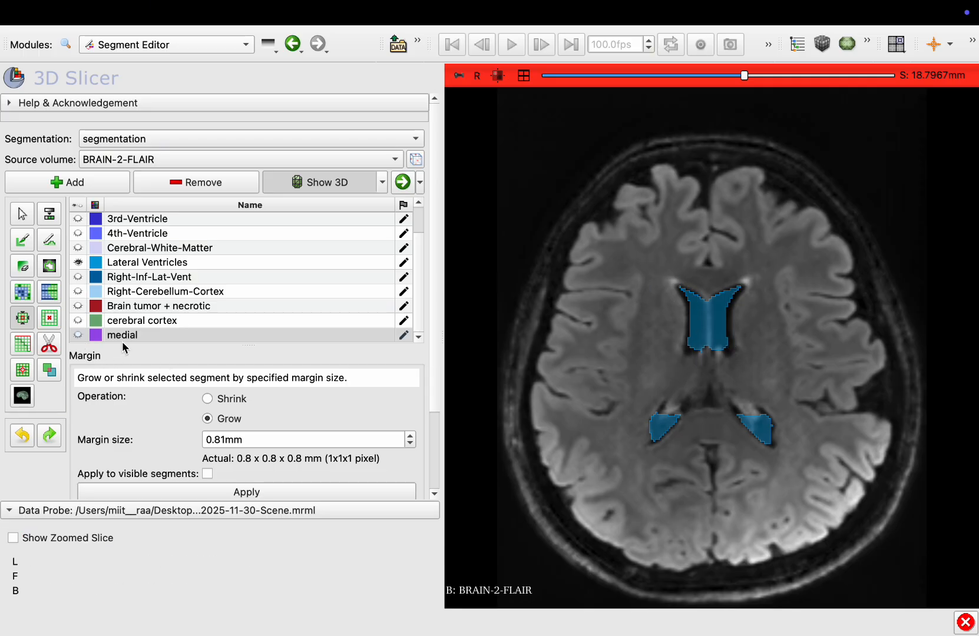
{"action": "left_click", "coordinate": [78, 334]}
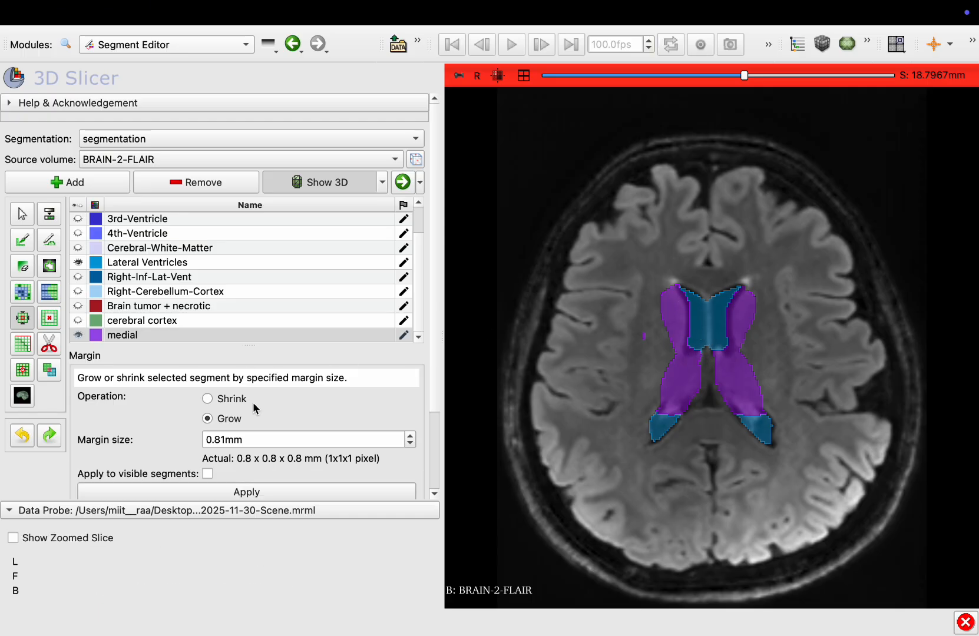
{"action": "scroll", "coordinate": [254, 405], "scroll_direction": "down", "scroll_amount": 3}
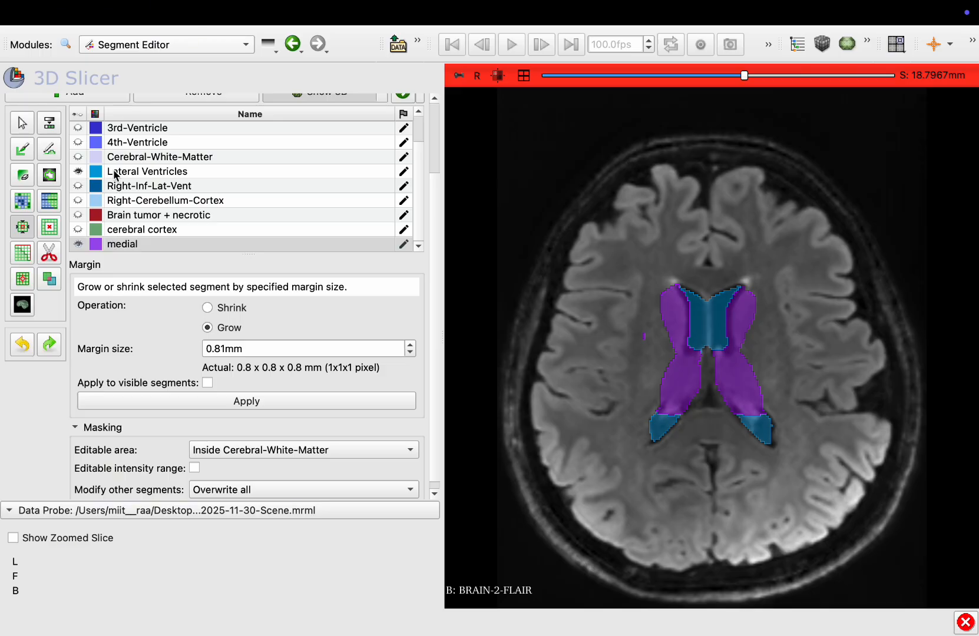
- Start a Threshold on the Lateral Ventricles segment and set its range from -1.62 to 0.18 to cover the dark fluid
{"action": "left_click", "coordinate": [117, 172]}
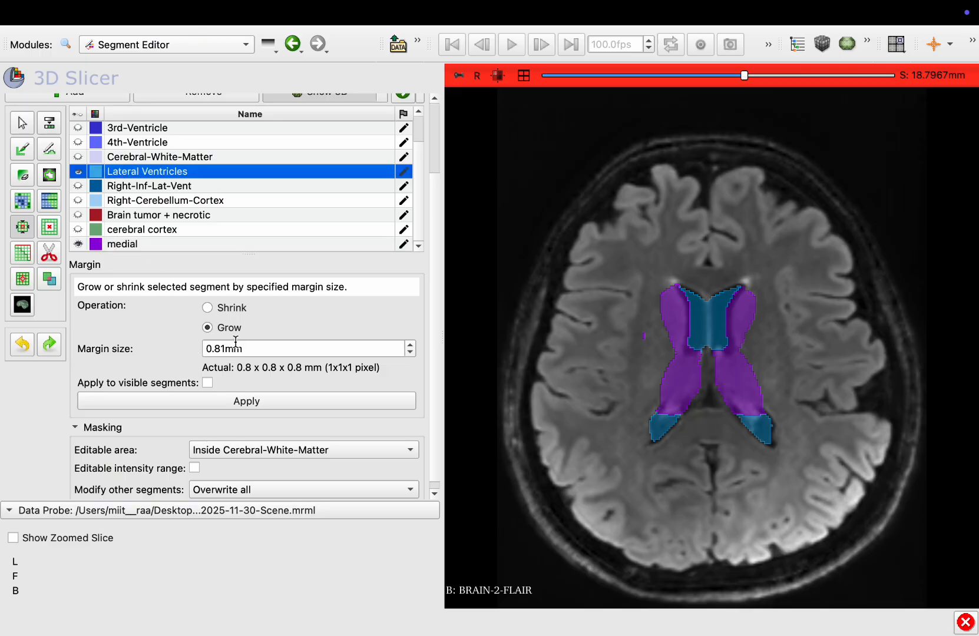
{"action": "scroll", "coordinate": [306, 412], "scroll_direction": "up", "scroll_amount": 2}
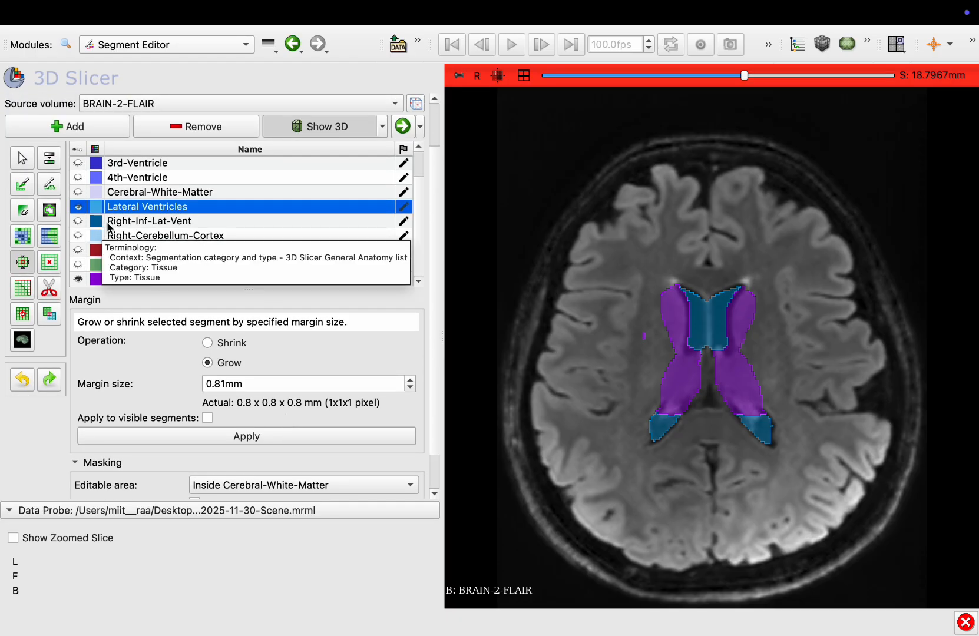
{"action": "left_click", "coordinate": [49, 158]}
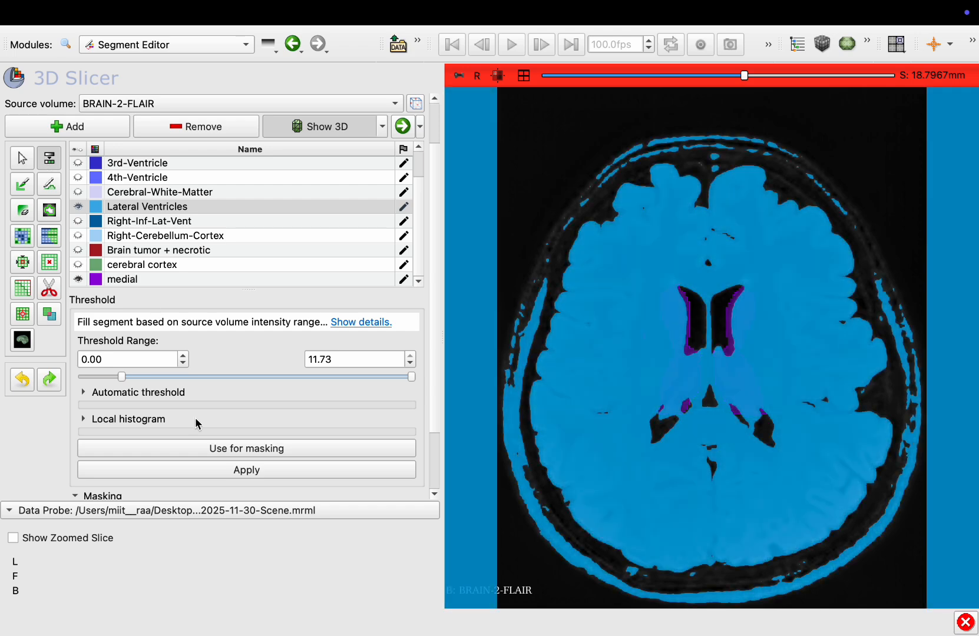
{"action": "left_click_drag", "start_coordinate": [186, 375], "coordinate": [123, 376]}
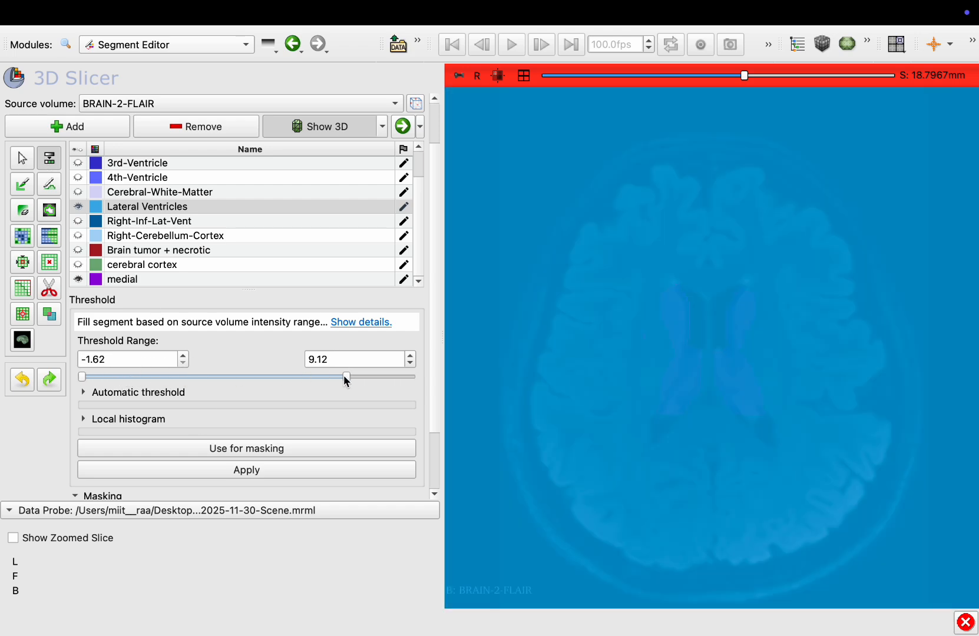
{"action": "left_click_drag", "start_coordinate": [347, 382], "coordinate": [128, 370]}
- Hide the medial segment and use the Lateral Ventricles threshold range of -1.62 to 0.18 as the editing mask
{"action": "left_click", "coordinate": [118, 279]}
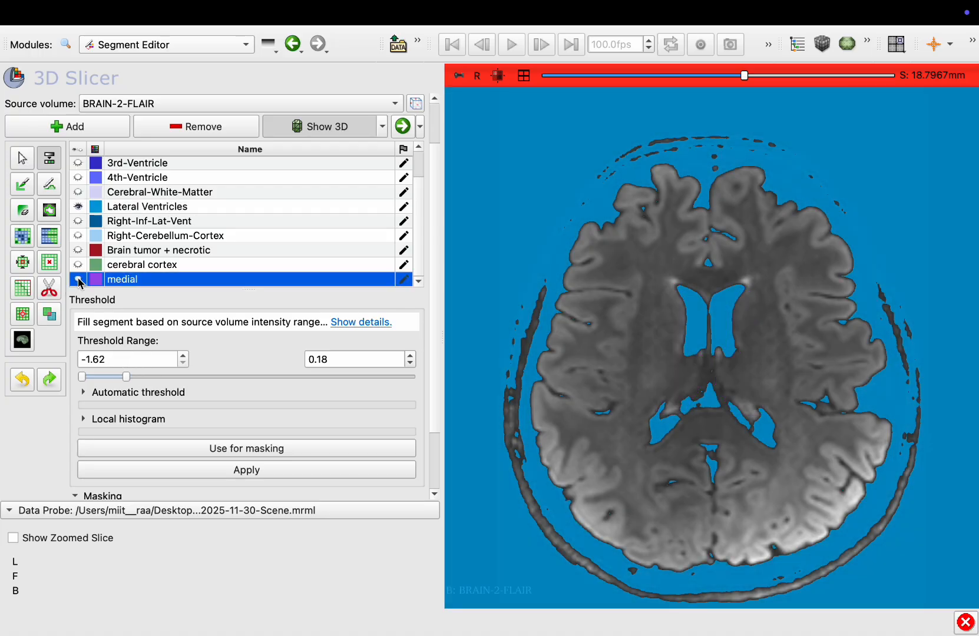
{"action": "left_click", "coordinate": [146, 207]}
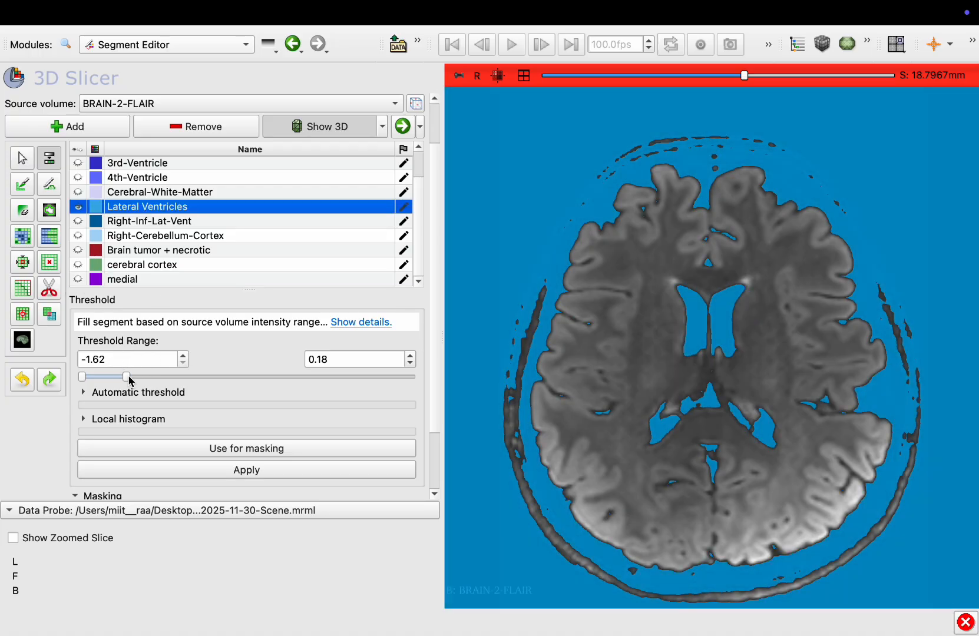
{"action": "left_click_drag", "start_coordinate": [139, 377], "coordinate": [125, 372]}
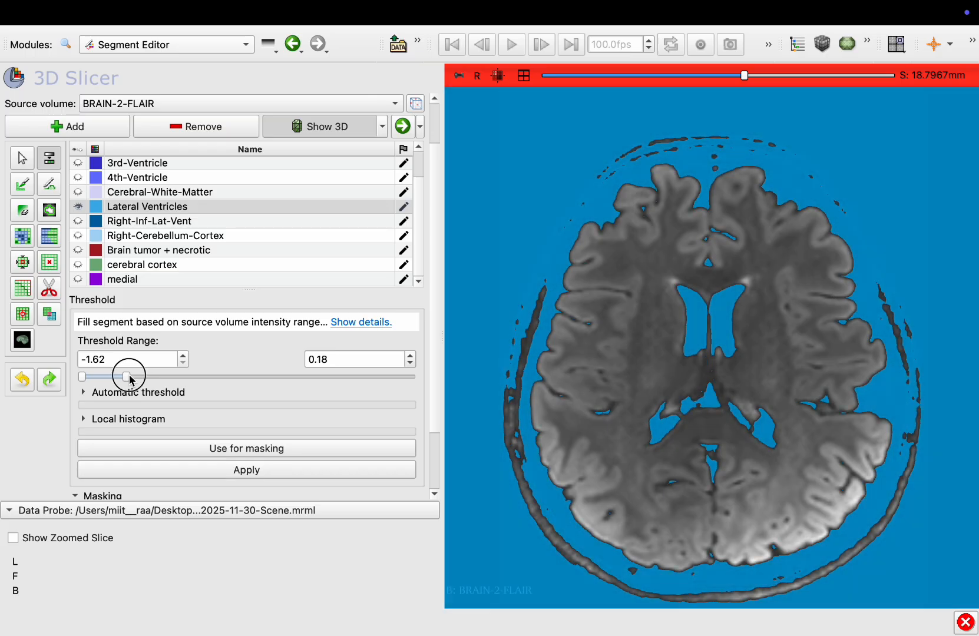
{"action": "scroll", "coordinate": [225, 354], "scroll_direction": "down", "scroll_amount": 3}
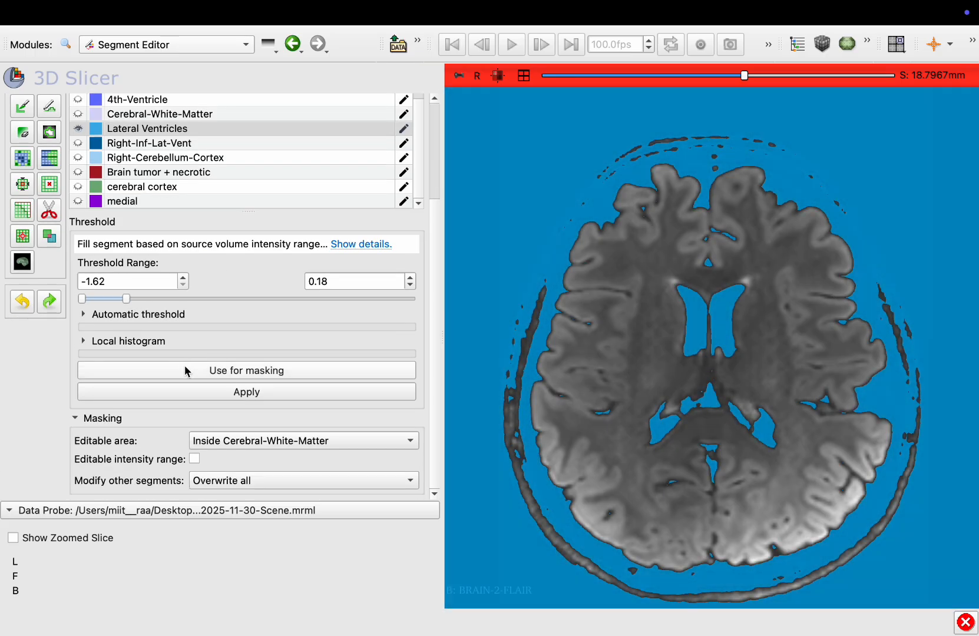
{"action": "left_click", "coordinate": [246, 370]}
- Switch to the Margin effect for the Lateral Ventricles segment and restrict its editable area to inside medial
{"action": "scroll", "coordinate": [207, 226], "scroll_direction": "up", "scroll_amount": 1}
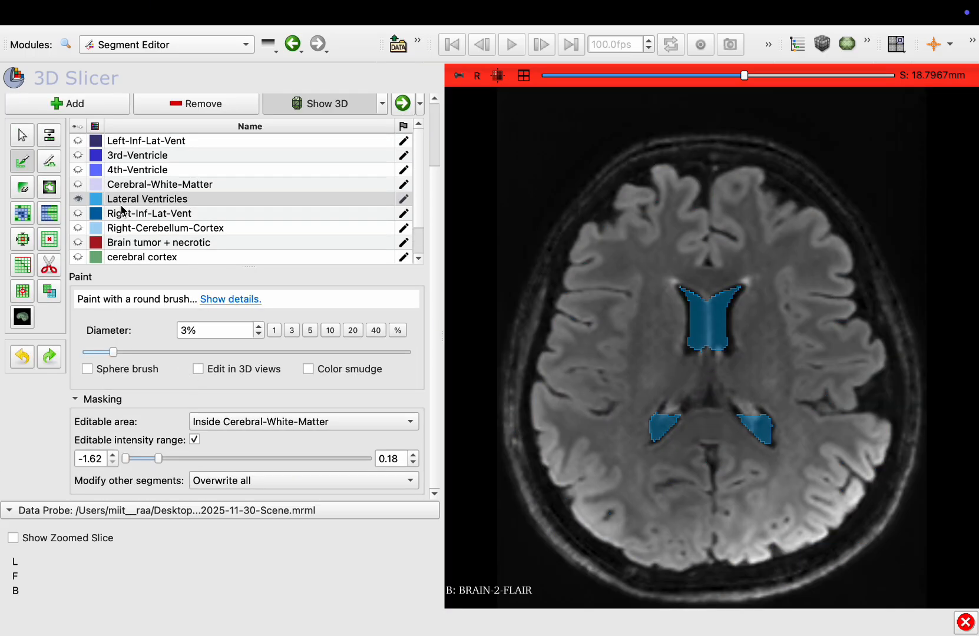
{"action": "left_click", "coordinate": [139, 201]}
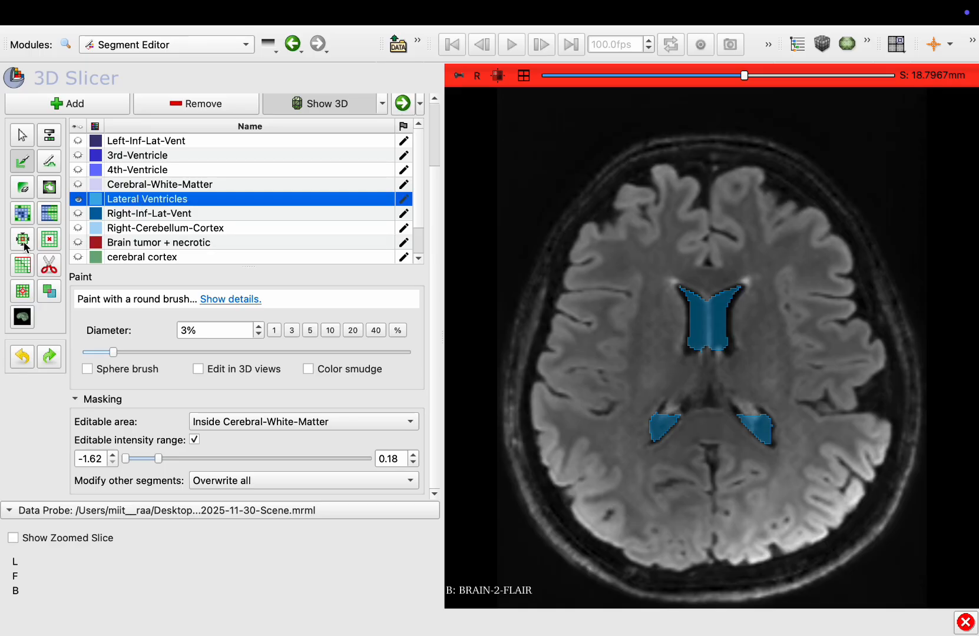
{"action": "left_click", "coordinate": [49, 245]}
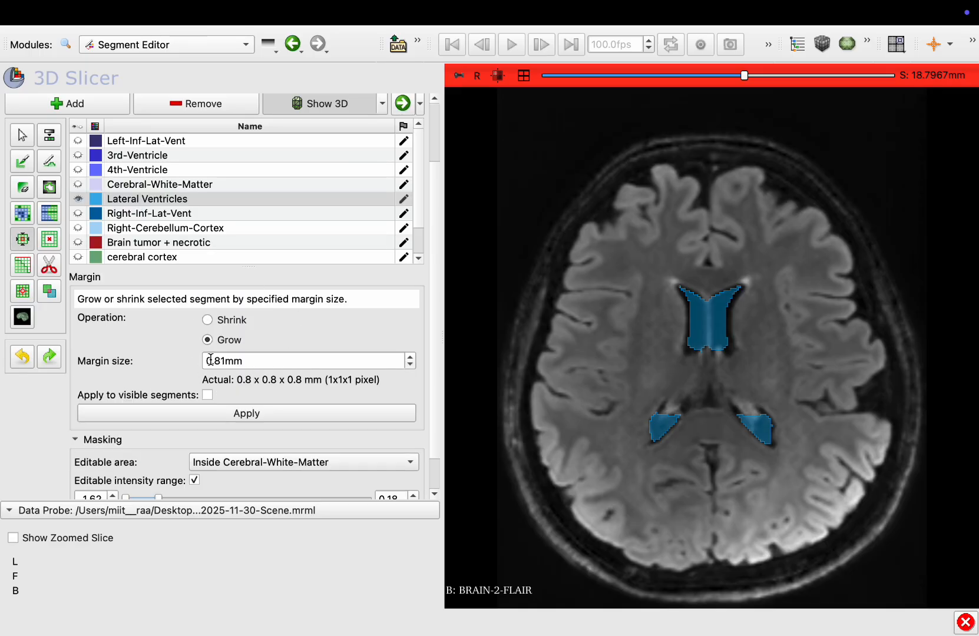
{"action": "scroll", "coordinate": [209, 356], "scroll_direction": "down", "scroll_amount": 2}
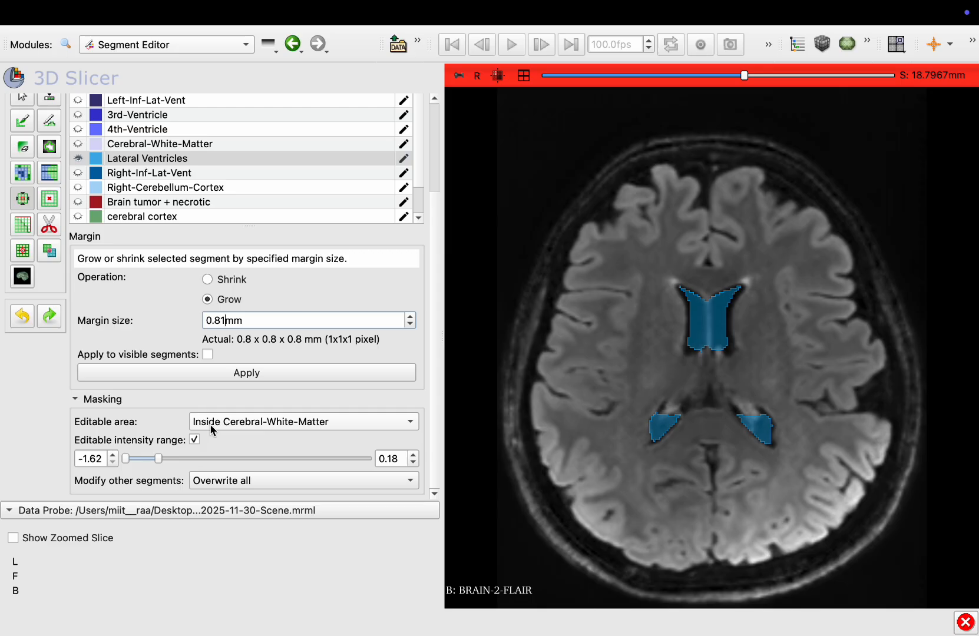
{"action": "left_click", "coordinate": [212, 424]}
{"action": "scroll", "coordinate": [253, 484], "scroll_direction": "down", "scroll_amount": 2}
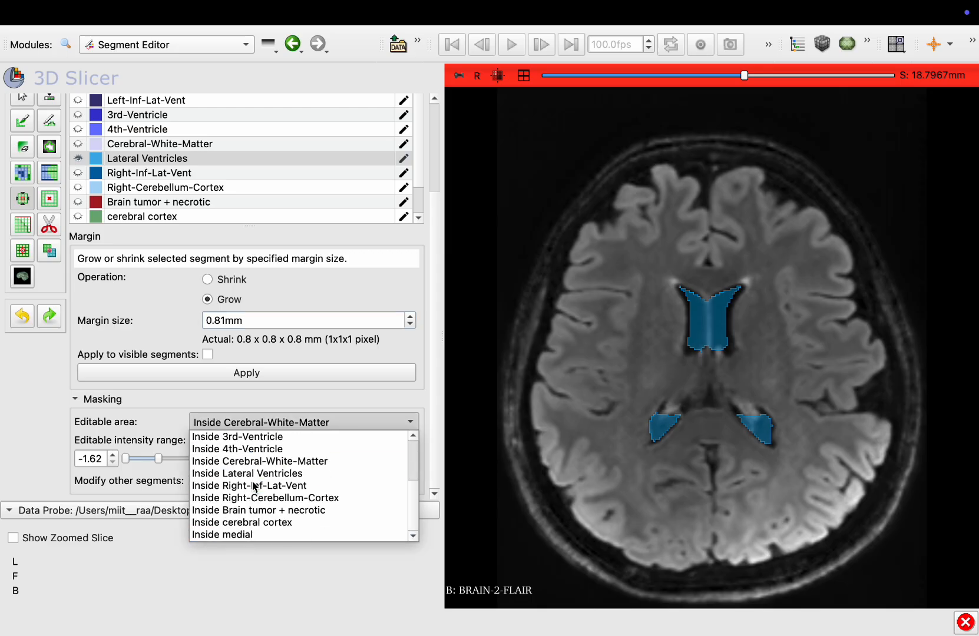
{"action": "left_click", "coordinate": [226, 535]}
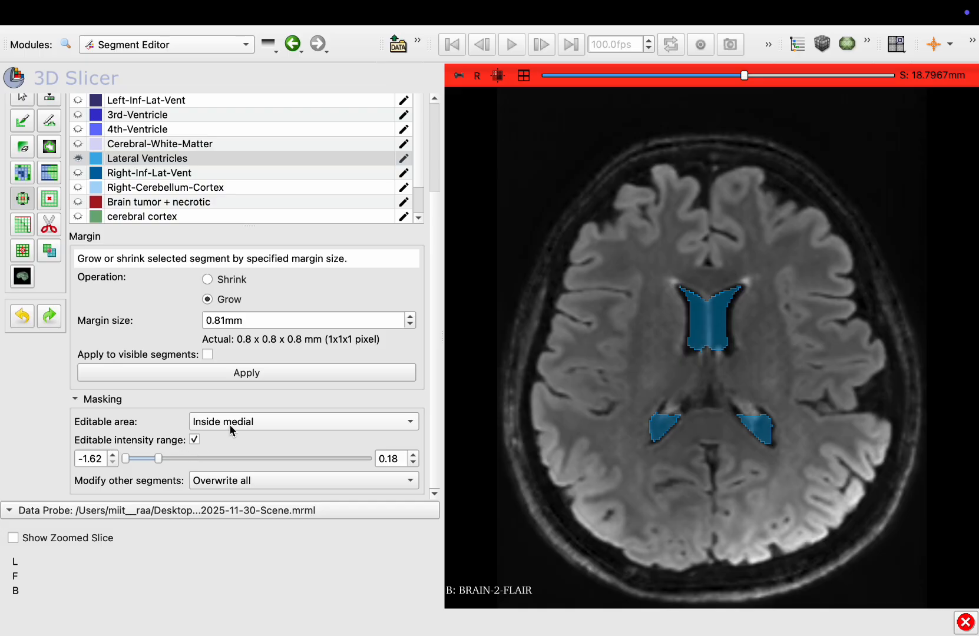
- Show the medial segment and repeatedly grow the Lateral Ventricles by 0.81 mm inside medial
{"action": "left_click", "coordinate": [247, 375]}
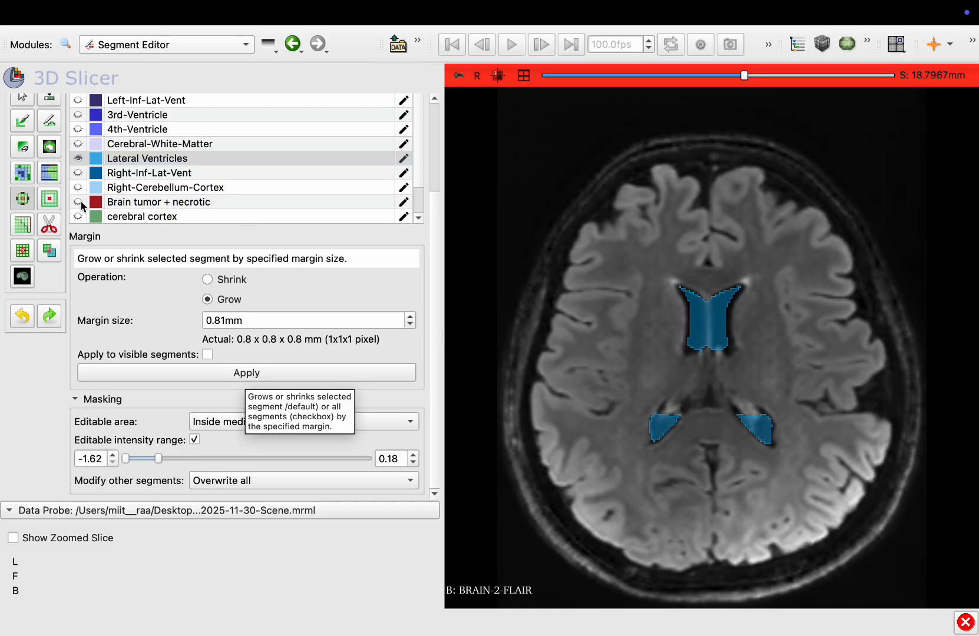
{"action": "scroll", "coordinate": [127, 186], "scroll_direction": "down", "scroll_amount": 1}
{"action": "left_click", "coordinate": [76, 217]}
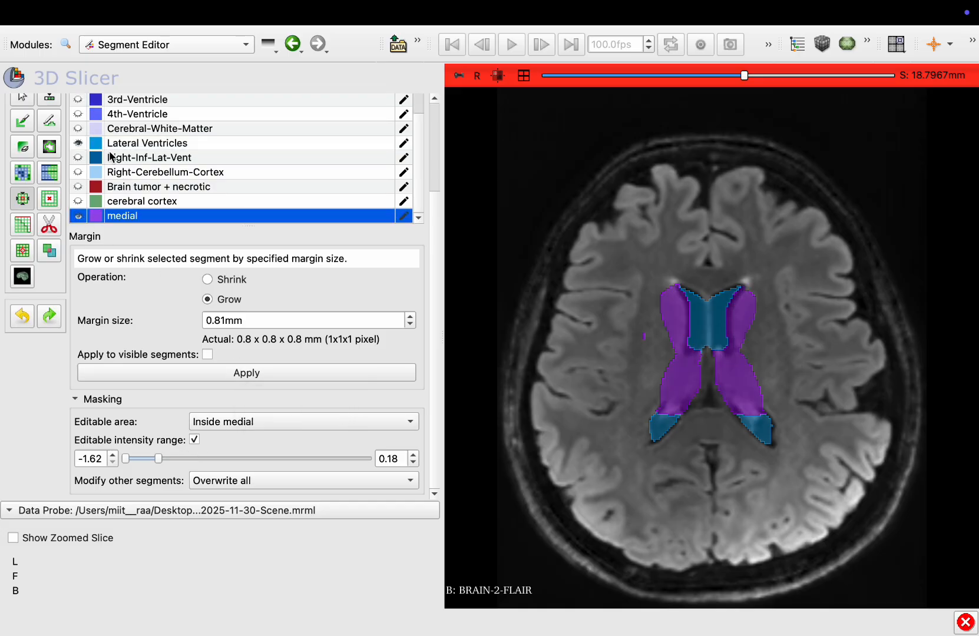
{"action": "left_click", "coordinate": [116, 144]}
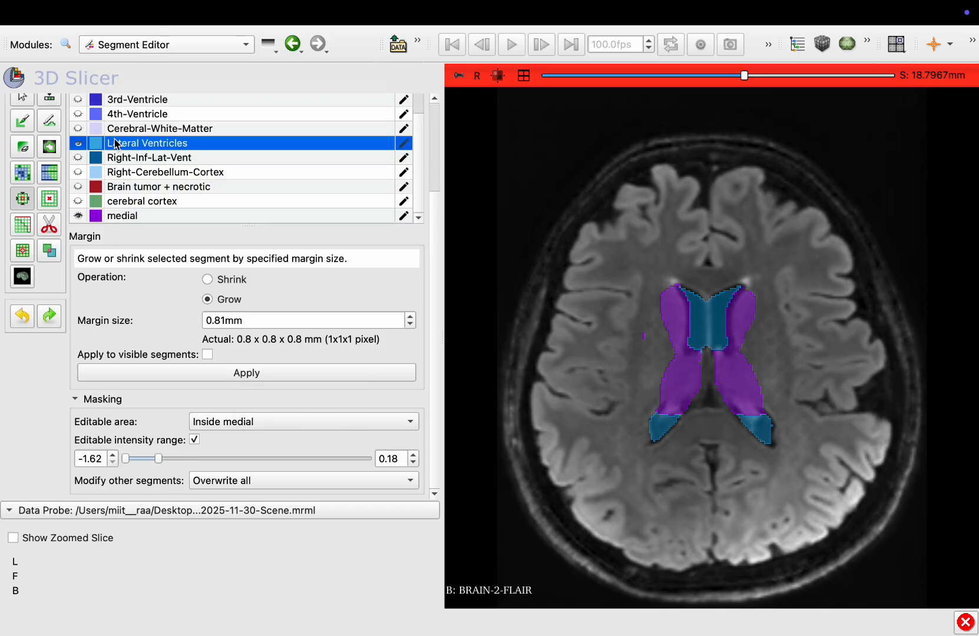
{"action": "left_click", "coordinate": [223, 370]}
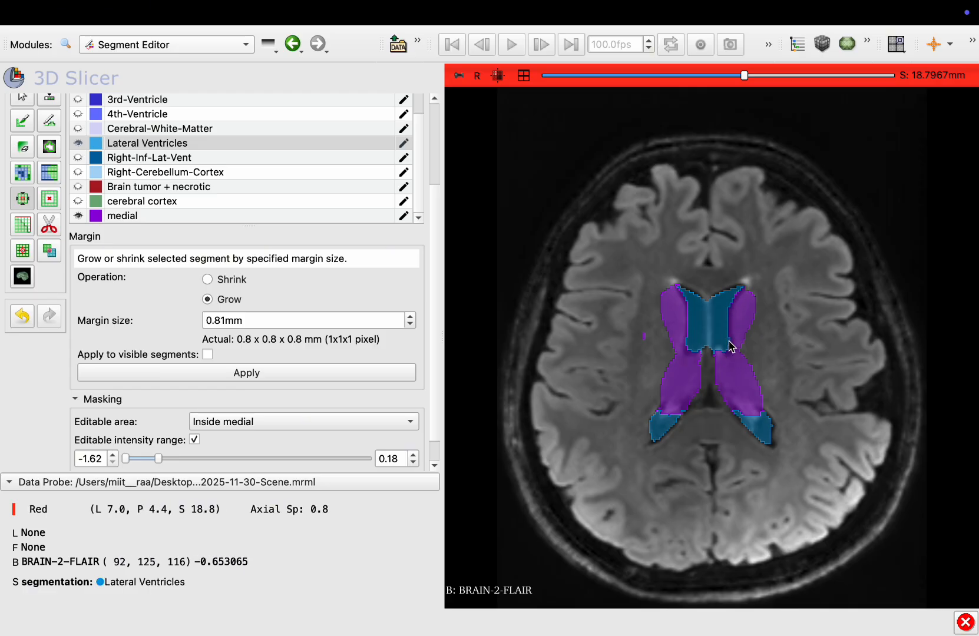
{"action": "left_click", "coordinate": [341, 373]}
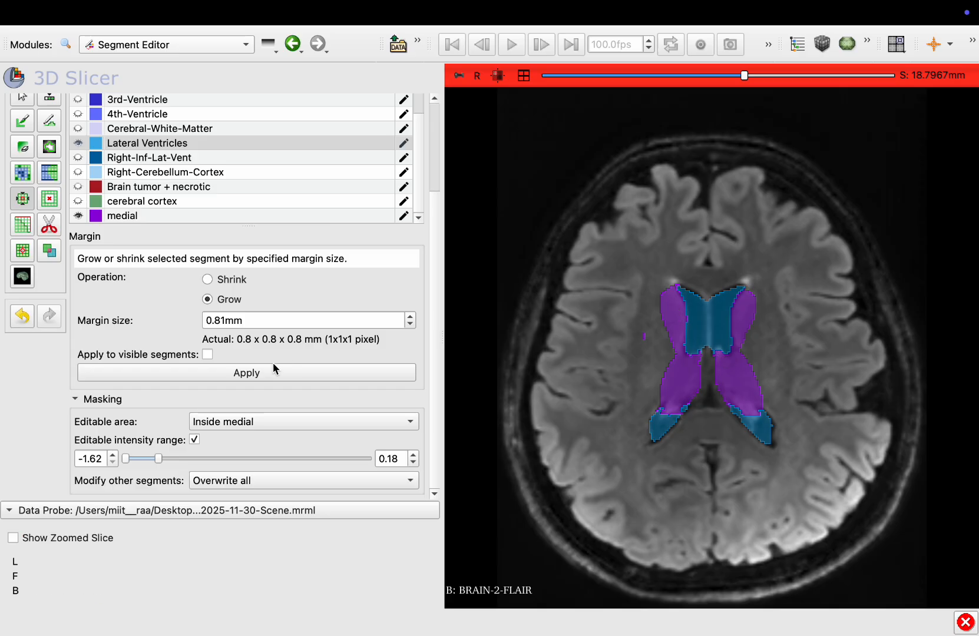
{"action": "left_click", "coordinate": [260, 372]}
- Show the Cerebral-White-Matter segment and restrict Lateral Ventricles editing to inside Cerebral-White-Matter
{"action": "left_click", "coordinate": [83, 129]}
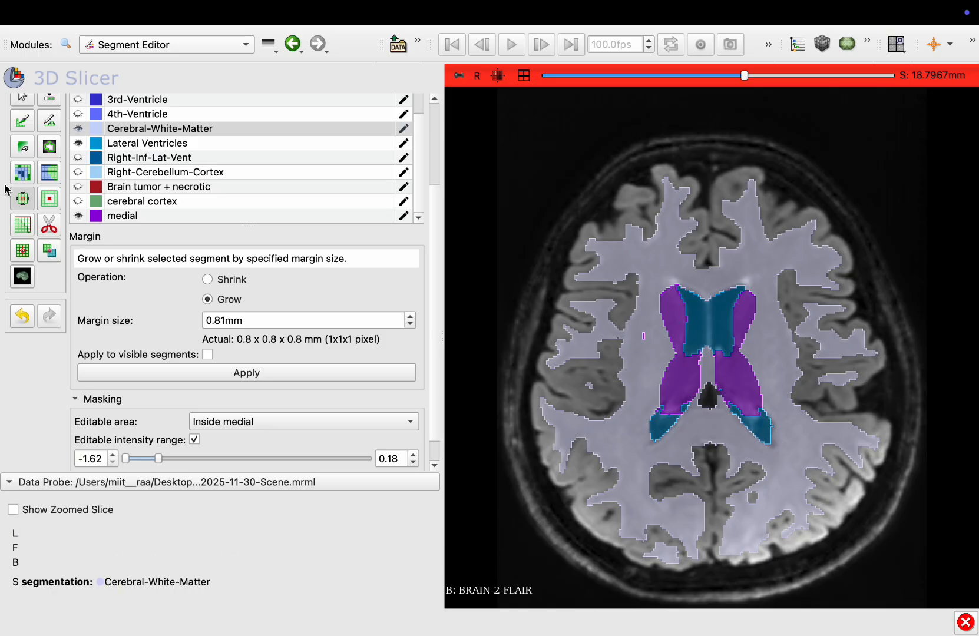
{"action": "left_click", "coordinate": [138, 157]}
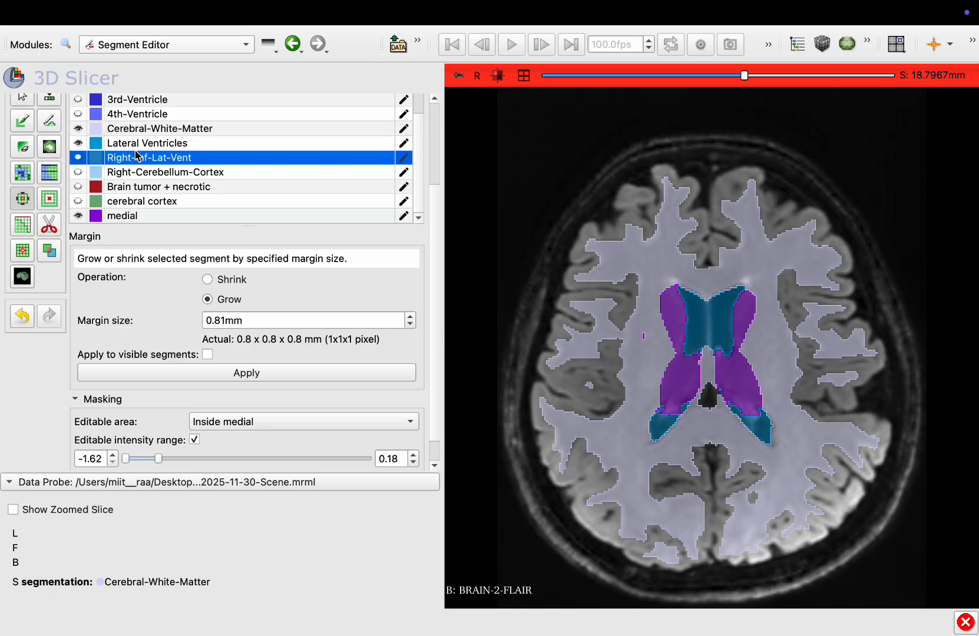
{"action": "left_click", "coordinate": [137, 144]}
{"action": "left_click", "coordinate": [216, 421]}
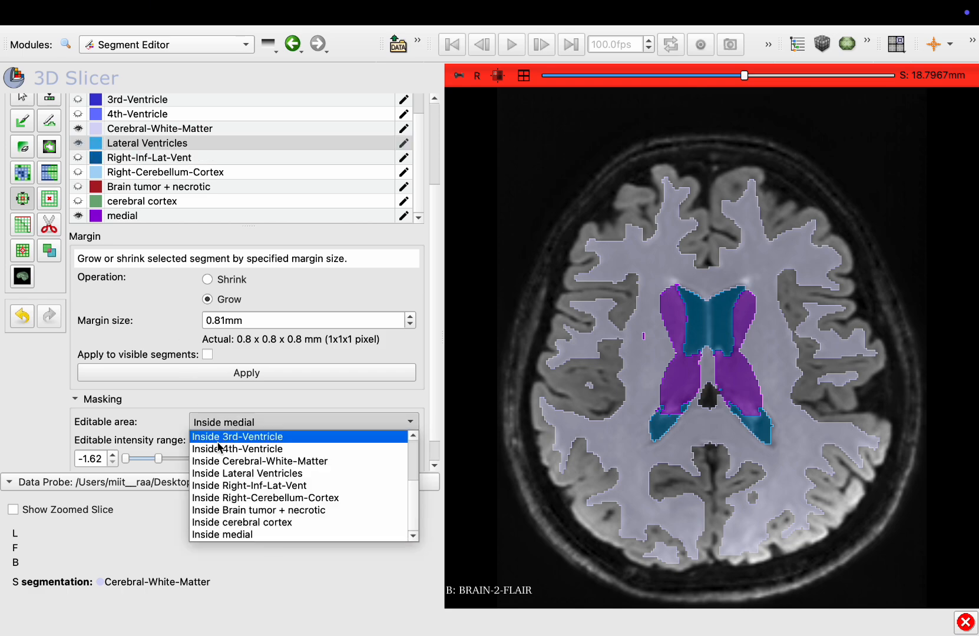
{"action": "scroll", "coordinate": [232, 512], "scroll_direction": "up", "scroll_amount": 2}
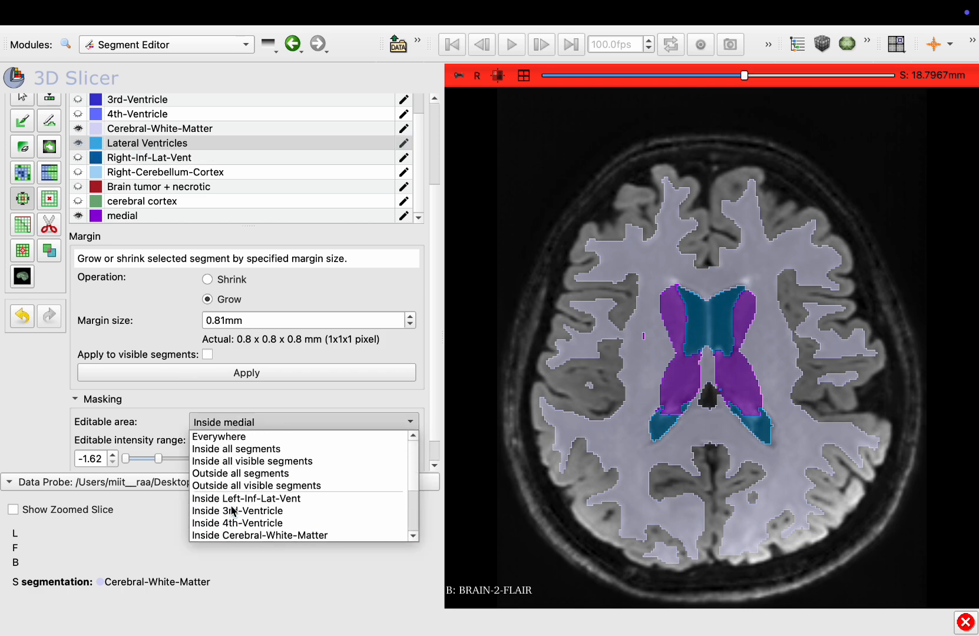
{"action": "scroll", "coordinate": [227, 502], "scroll_direction": "down", "scroll_amount": 1}
{"action": "scroll", "coordinate": [227, 502], "scroll_direction": "down", "scroll_amount": 3}
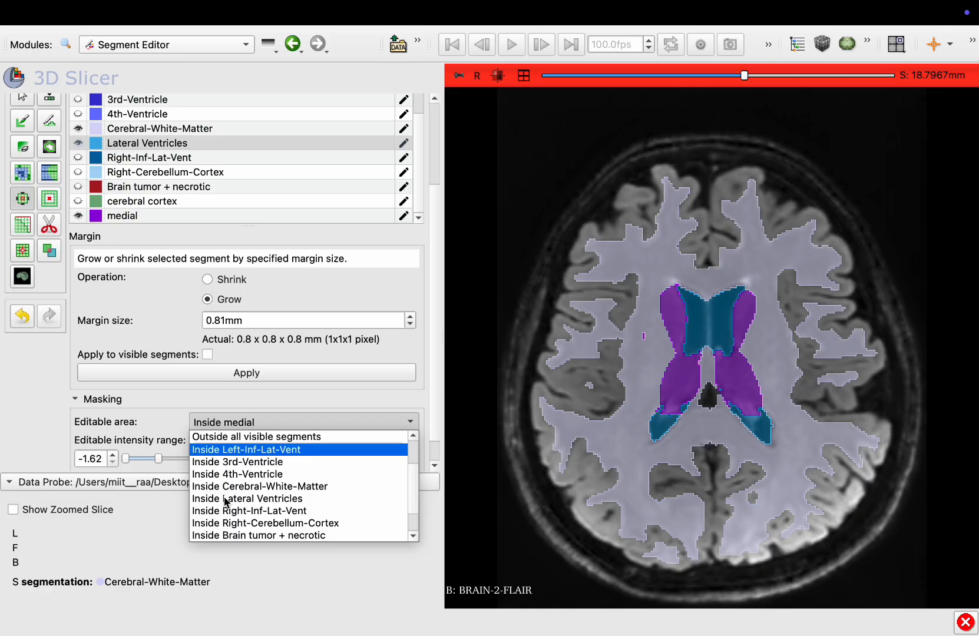
{"action": "left_click", "coordinate": [224, 488]}
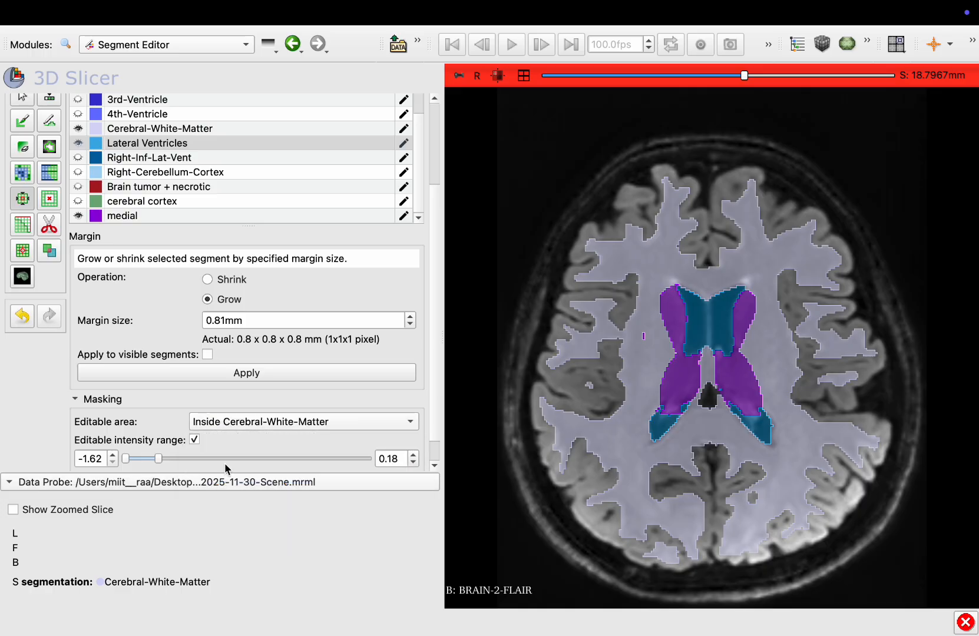
- Grow the Lateral Ventricles by 0.81 mm several times inside Cerebral-White-Matter and undo the last growth
{"action": "left_click", "coordinate": [246, 373]}
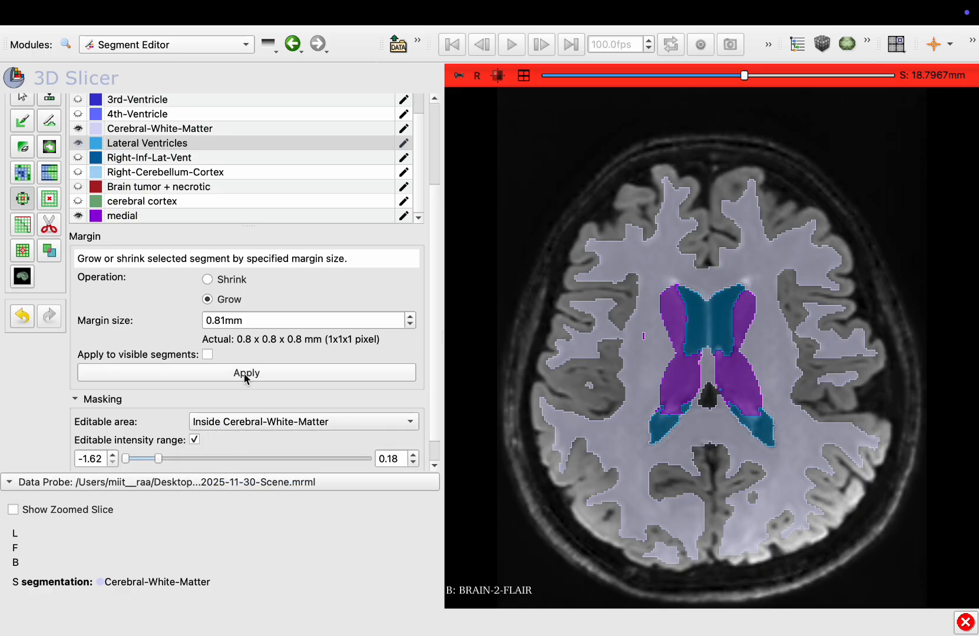
{"action": "left_click", "coordinate": [246, 375]}
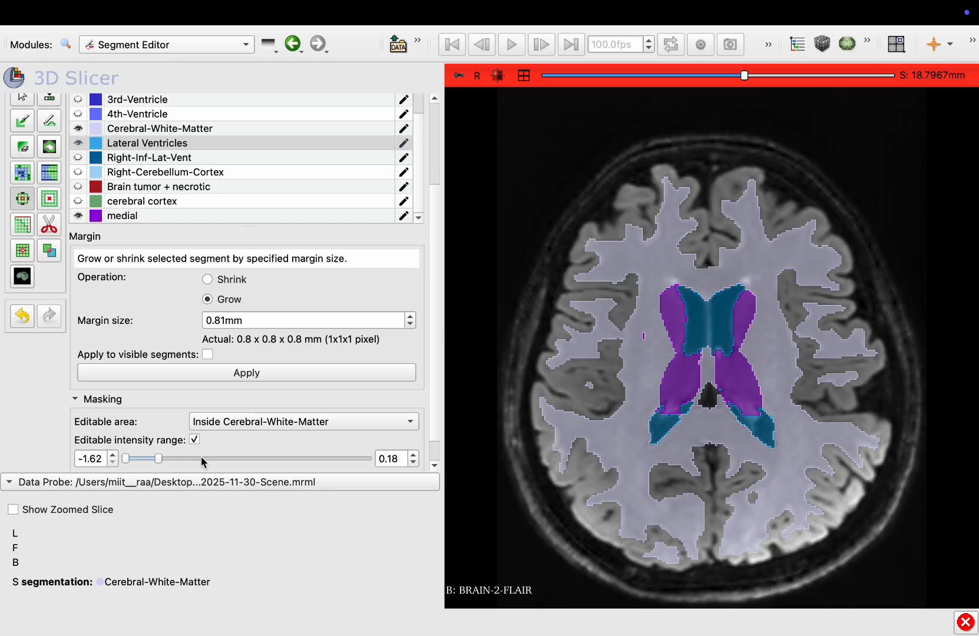
{"action": "left_click", "coordinate": [232, 373]}
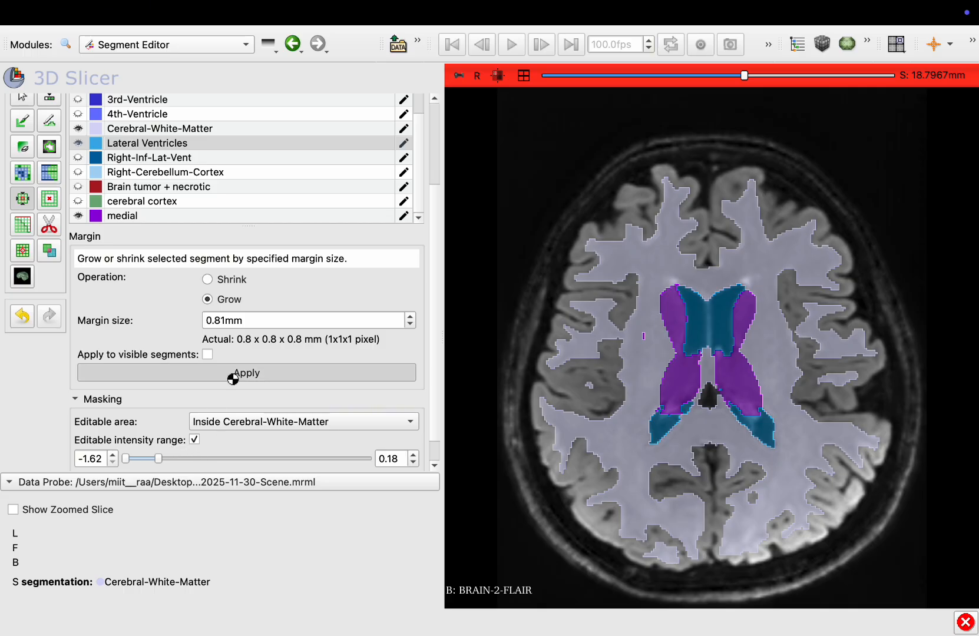
{"action": "left_click", "coordinate": [21, 324]}
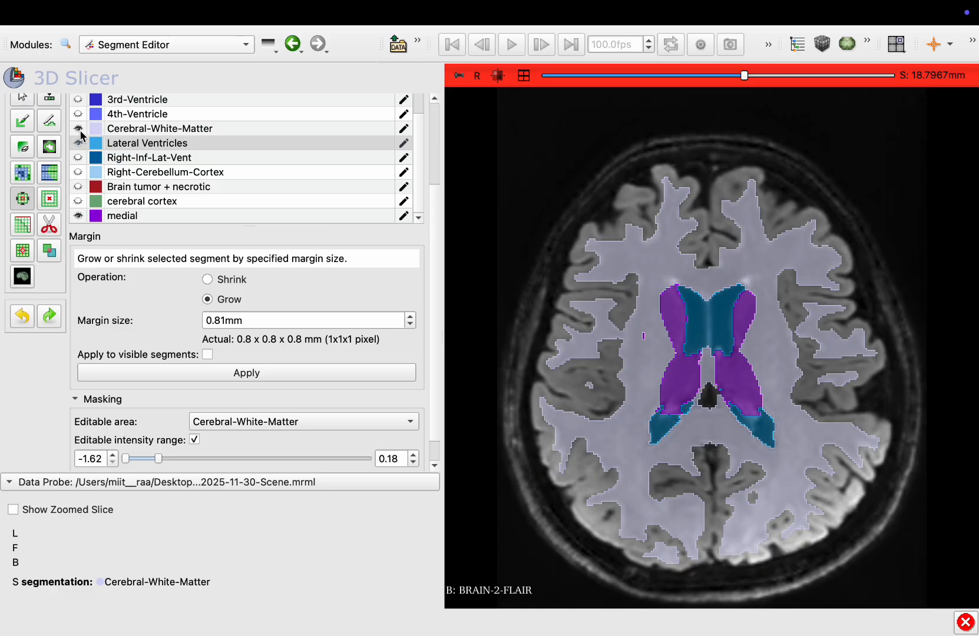
- Hide the Cerebral-White-Matter and medial segments and check the grown Lateral Ventricles across neighbouring axial slices
{"action": "left_click", "coordinate": [79, 128]}
{"action": "left_click", "coordinate": [79, 215]}
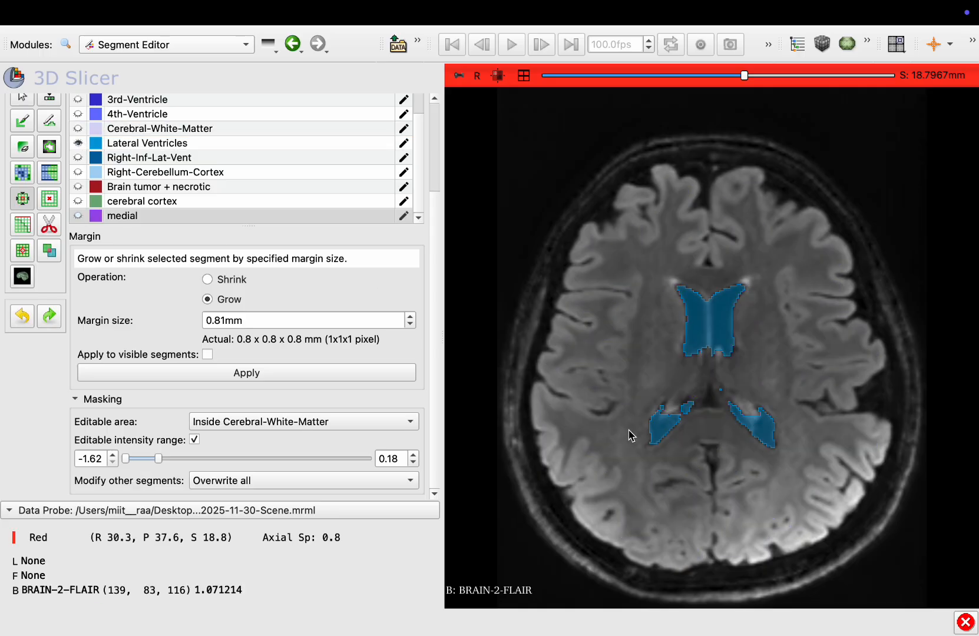
{"action": "scroll", "coordinate": [628, 433], "scroll_direction": "down", "scroll_amount": 10}
{"action": "scroll", "coordinate": [628, 435], "scroll_direction": "up", "scroll_amount": 16}
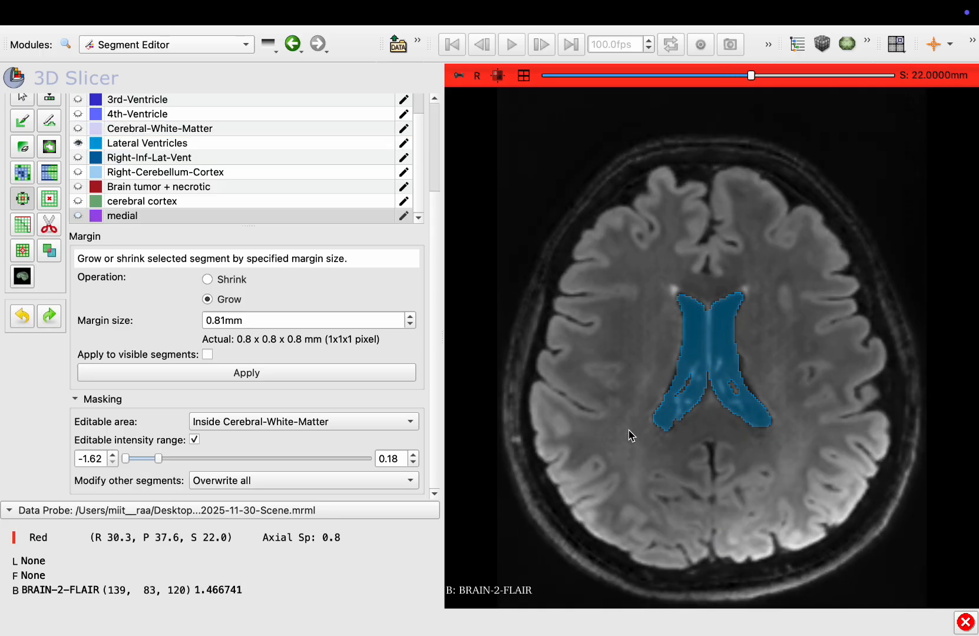
{"action": "scroll", "coordinate": [630, 433], "scroll_direction": "down", "scroll_amount": 6}
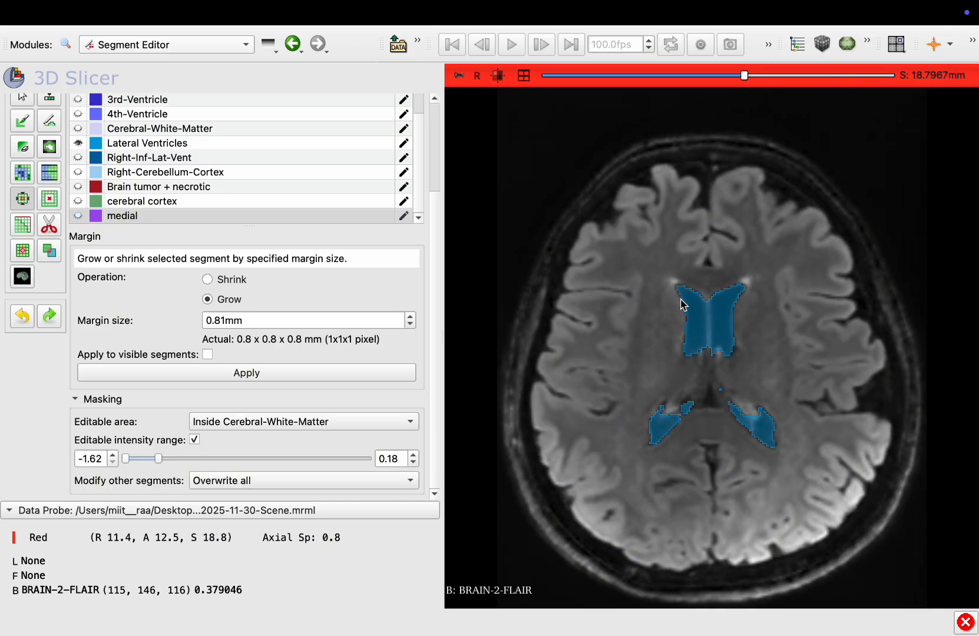
- Examine the Lateral Ventricles boundary in the enlarged coronal view and in the enlarged sagittal view
{"action": "left_click", "coordinate": [523, 76]}
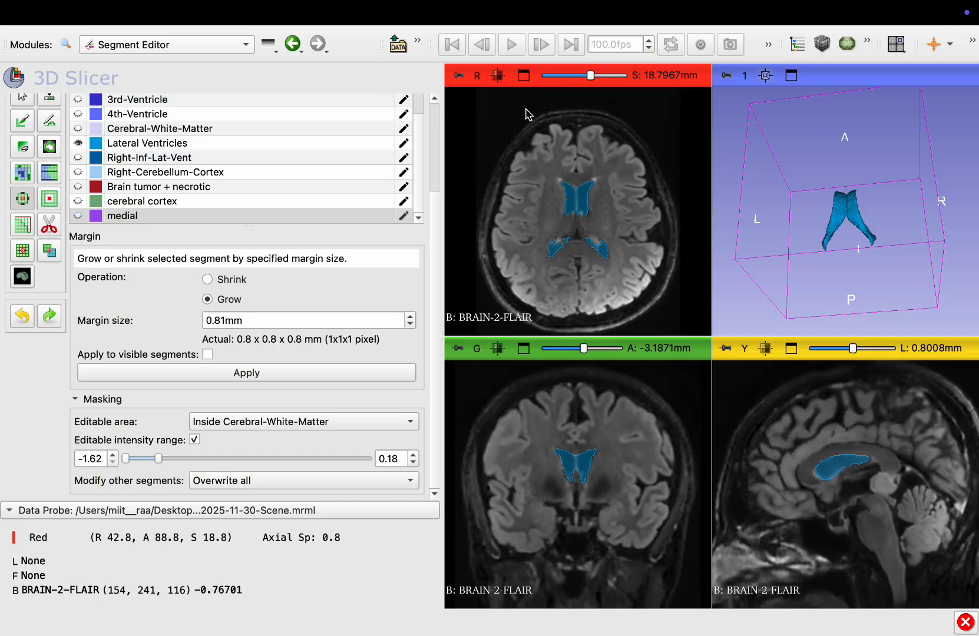
{"action": "left_click", "coordinate": [523, 342]}
{"action": "scroll", "coordinate": [670, 278], "scroll_direction": "up", "scroll_amount": 12}
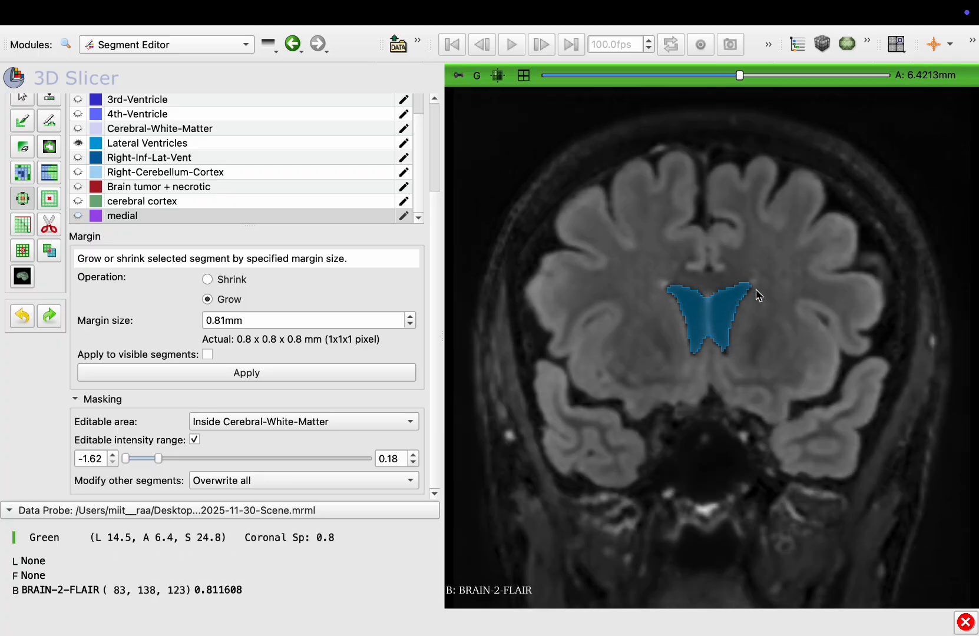
{"action": "left_click", "coordinate": [523, 75]}
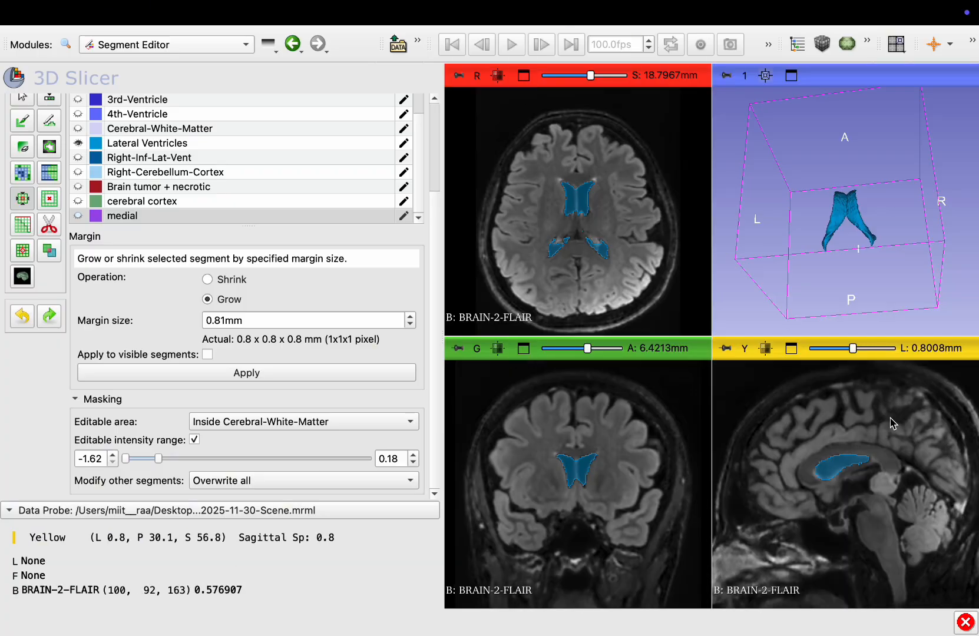
{"action": "left_click", "coordinate": [786, 351]}
{"action": "scroll", "coordinate": [734, 341], "scroll_direction": "up", "scroll_amount": 11}
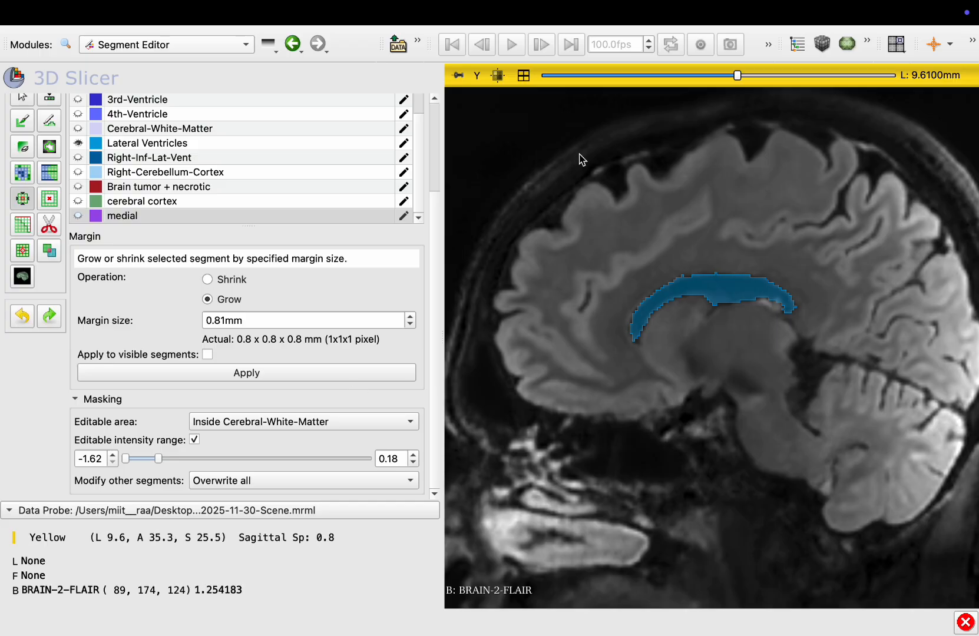
{"action": "left_click", "coordinate": [523, 75]}
- Enlarge and rotate the 3D view to examine the Lateral Ventricles model, and restore the four-view layout
{"action": "left_click", "coordinate": [792, 75]}
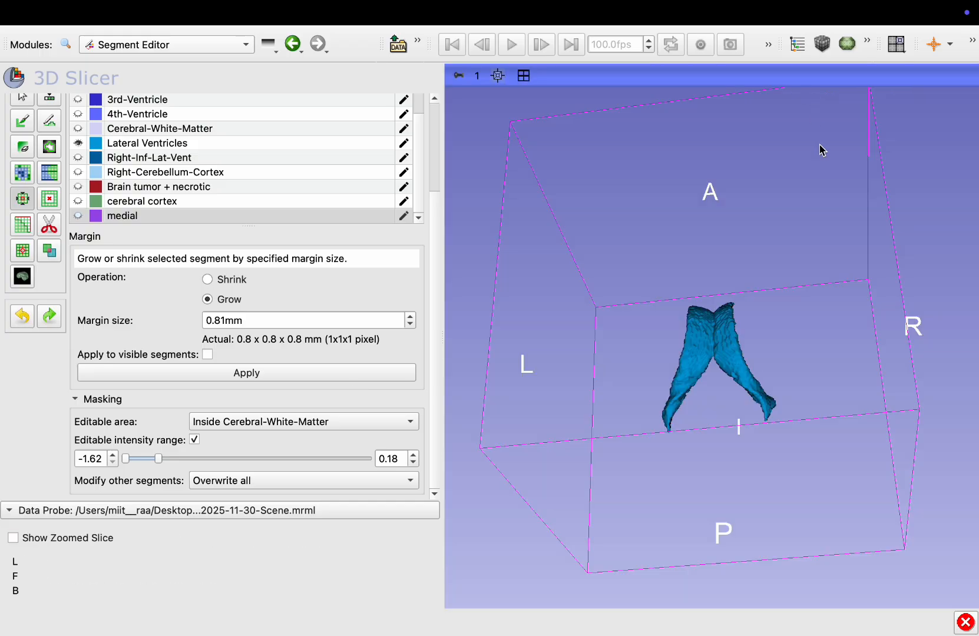
{"action": "left_click_drag", "start_coordinate": [822, 149], "coordinate": [858, 218]}
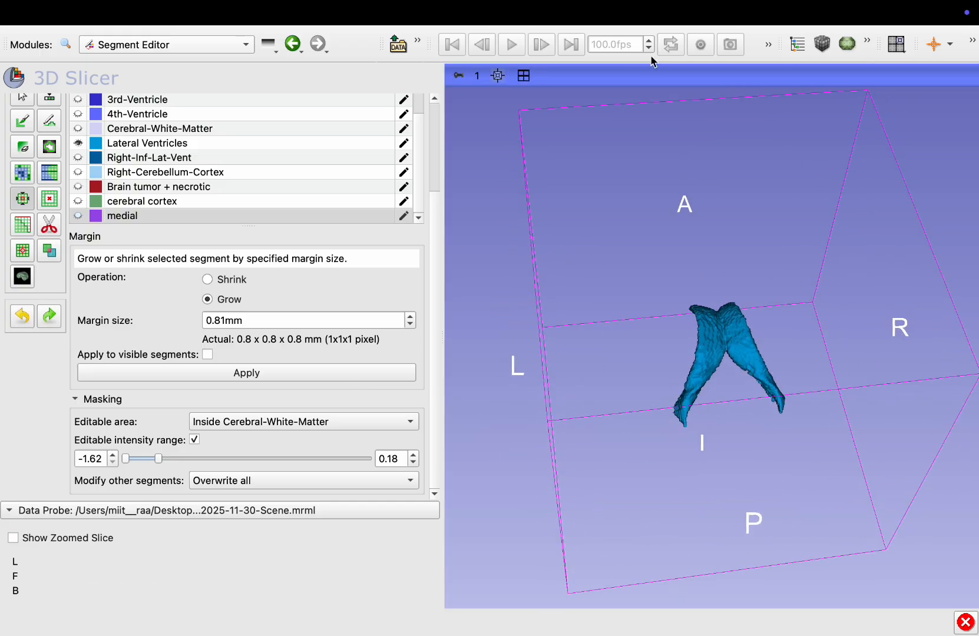
{"action": "left_click", "coordinate": [523, 75]}
- Maximize the axial view and examine the Lateral Ventricles from the slices above them down to their lower horns
{"action": "left_click", "coordinate": [523, 75]}
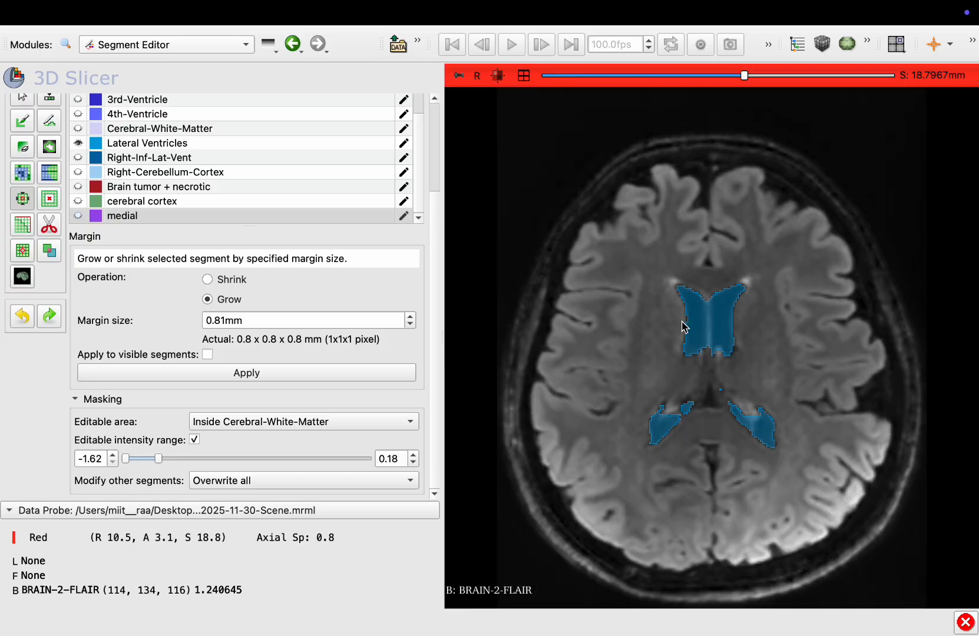
{"action": "scroll", "coordinate": [683, 327], "scroll_direction": "up", "scroll_amount": 10}
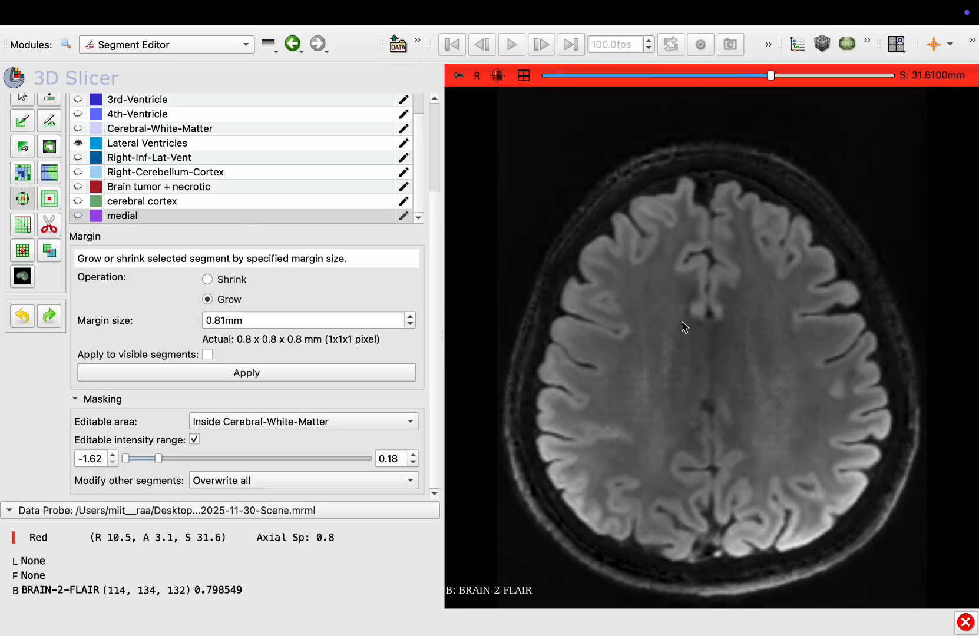
{"action": "scroll", "coordinate": [683, 327], "scroll_direction": "down", "scroll_amount": 9}
{"action": "scroll", "coordinate": [684, 327], "scroll_direction": "down", "scroll_amount": 8}
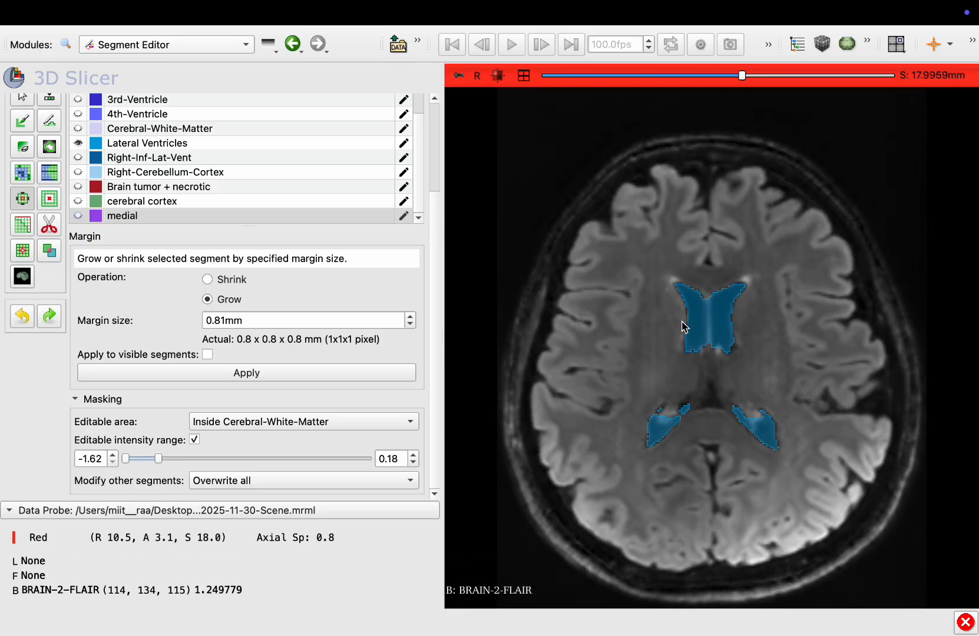
{"action": "scroll", "coordinate": [684, 327], "scroll_direction": "down", "scroll_amount": 7}
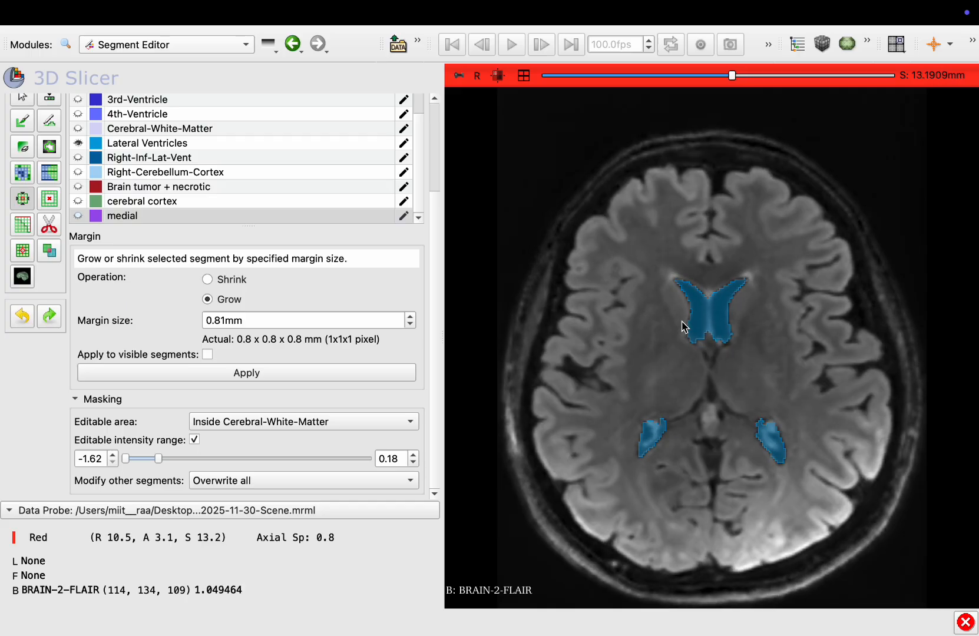
{"action": "scroll", "coordinate": [684, 327], "scroll_direction": "down", "scroll_amount": 6}
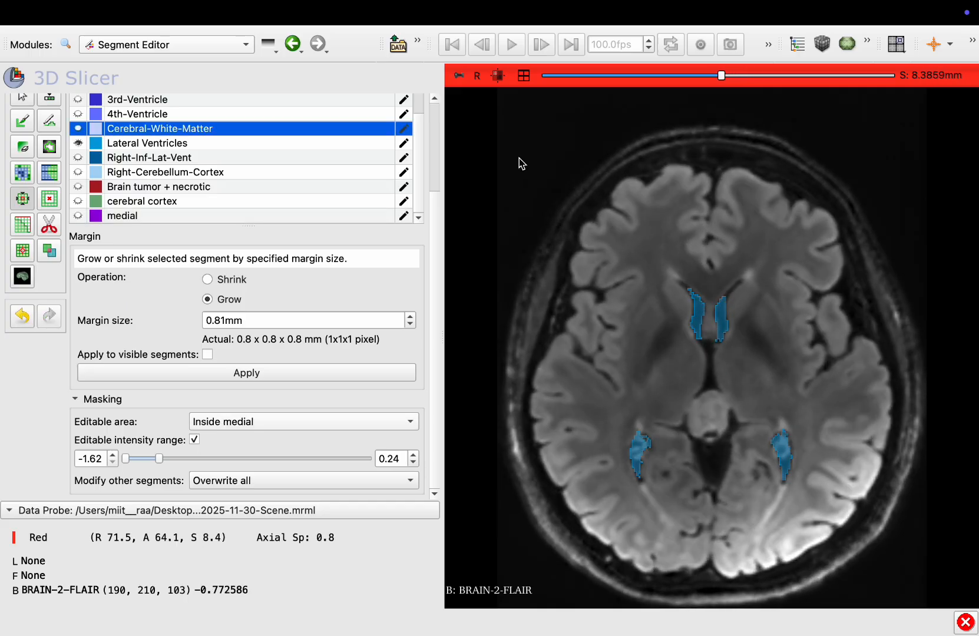
- Return to the four-view layout and examine the Lateral Ventricles in the 3D and sagittal views
{"action": "left_click", "coordinate": [524, 73]}
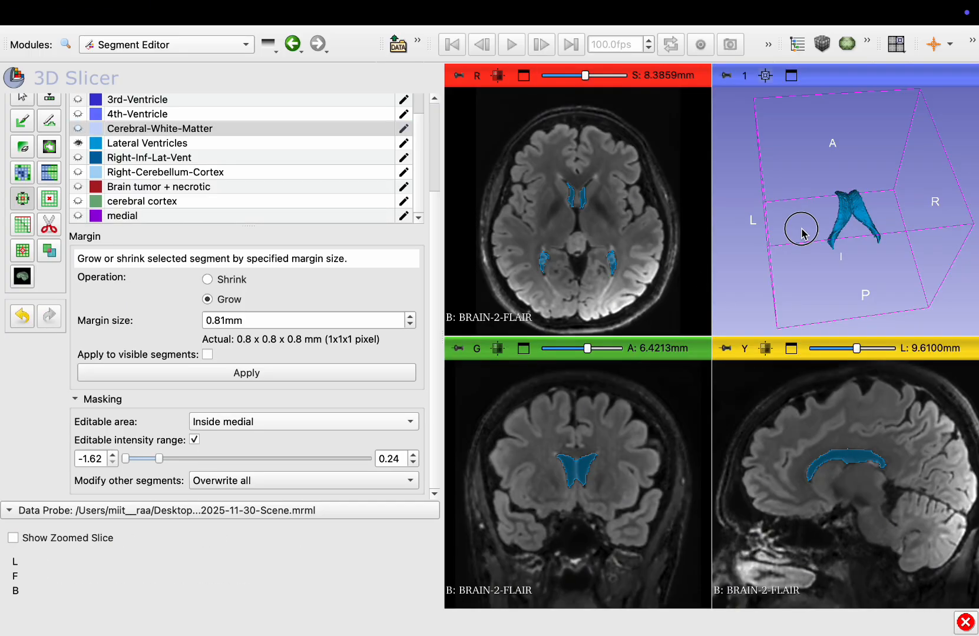
{"action": "left_click_drag", "start_coordinate": [802, 233], "coordinate": [800, 269]}
{"action": "scroll", "coordinate": [843, 269], "scroll_direction": "down", "scroll_amount": 5}
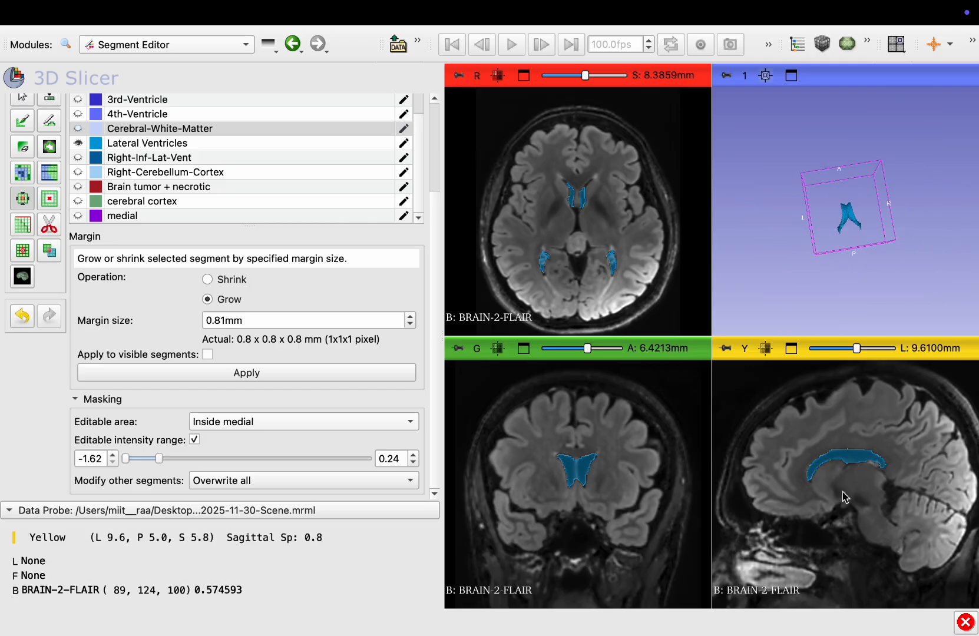
{"action": "scroll", "coordinate": [841, 492], "scroll_direction": "down", "scroll_amount": 17}
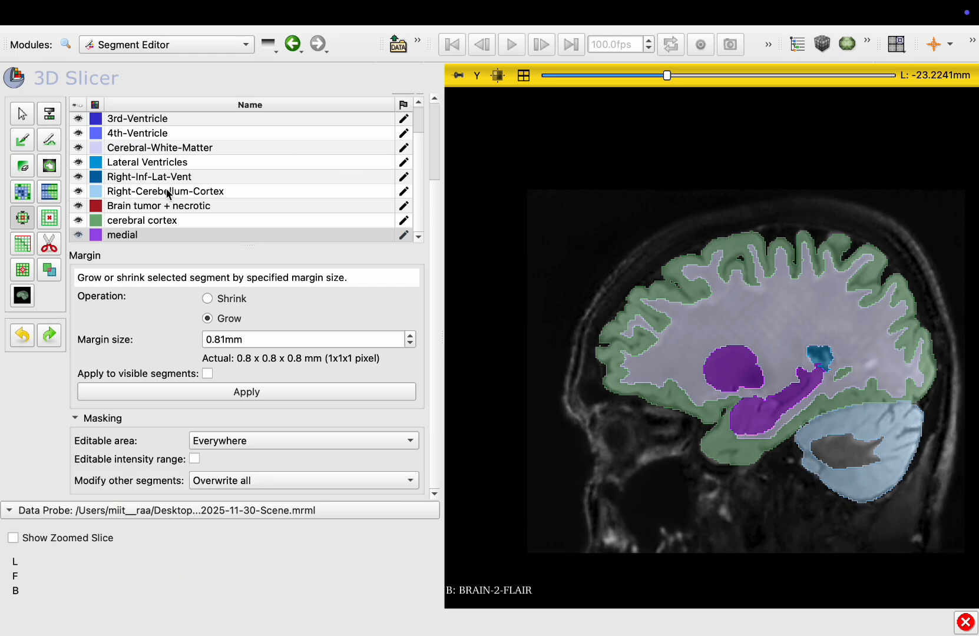
- Shrink the Right-Cerebellum-Cortex segment twice by 0.81 mm with editing allowed everywhere, and undo the last shrink
{"action": "left_click", "coordinate": [148, 192]}
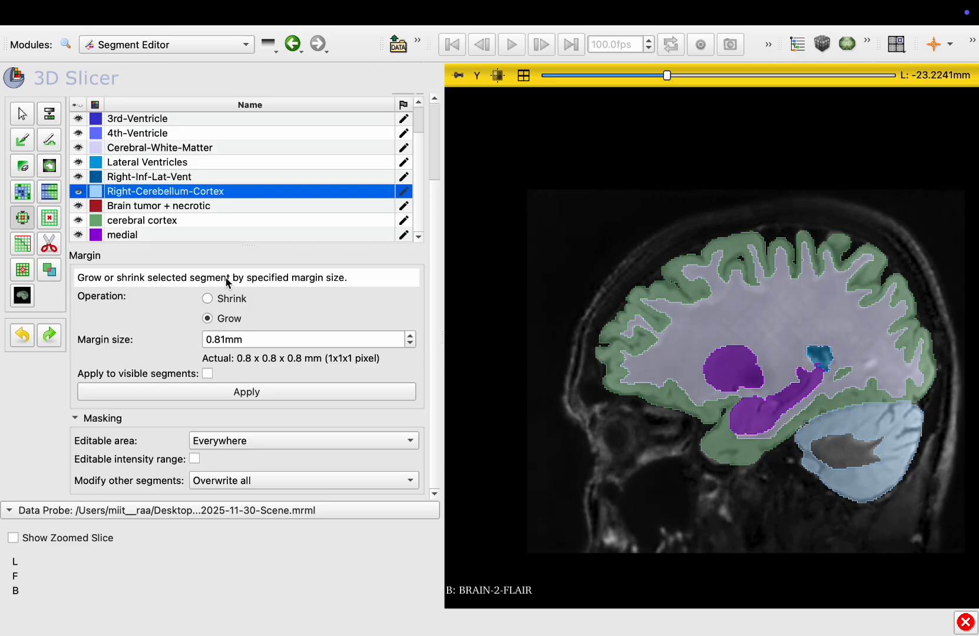
{"action": "left_click", "coordinate": [204, 304]}
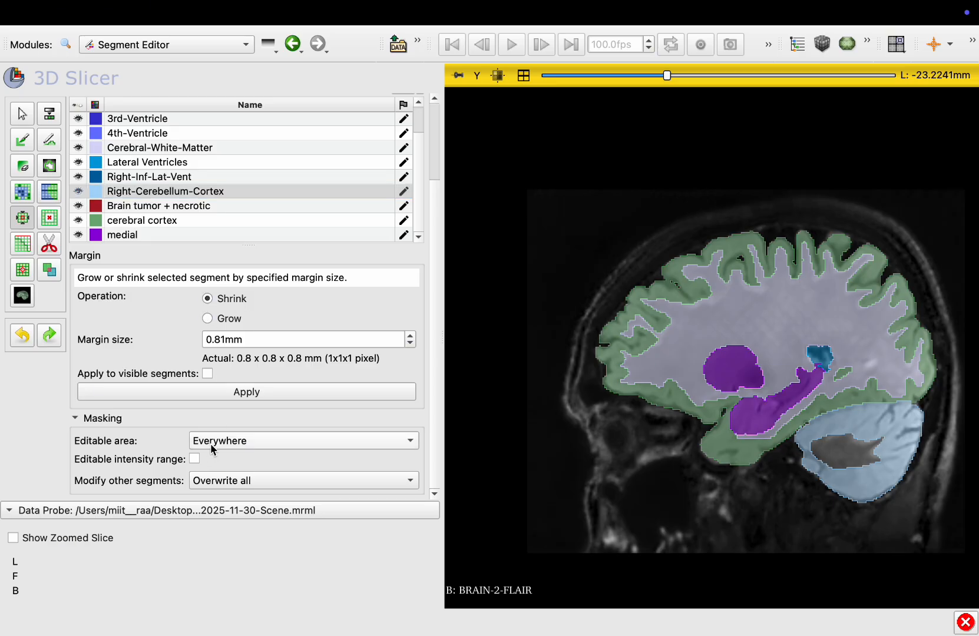
{"action": "left_click", "coordinate": [242, 392]}
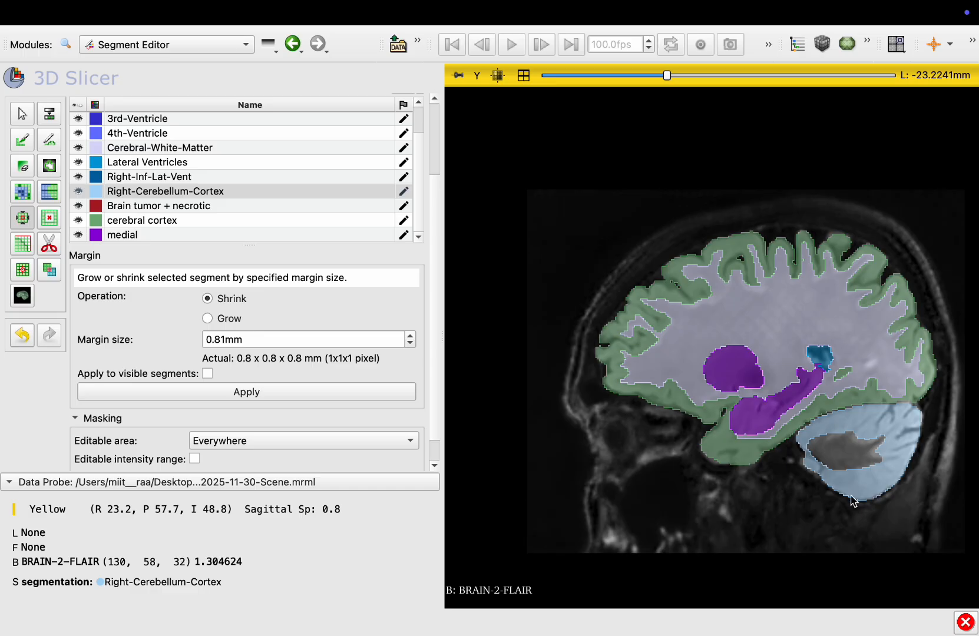
{"action": "left_click", "coordinate": [349, 390]}
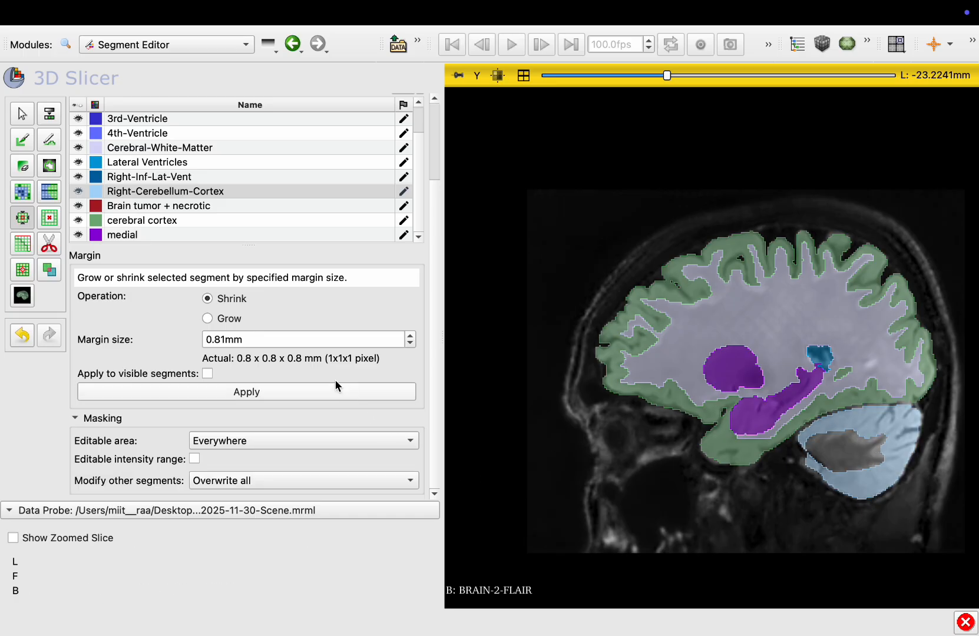
{"action": "left_click", "coordinate": [13, 346]}
- Examine the Right-Cerebellum-Cortex segment through the sagittal slices toward the brain's midline
{"action": "scroll", "coordinate": [768, 362], "scroll_direction": "up", "scroll_amount": 7}
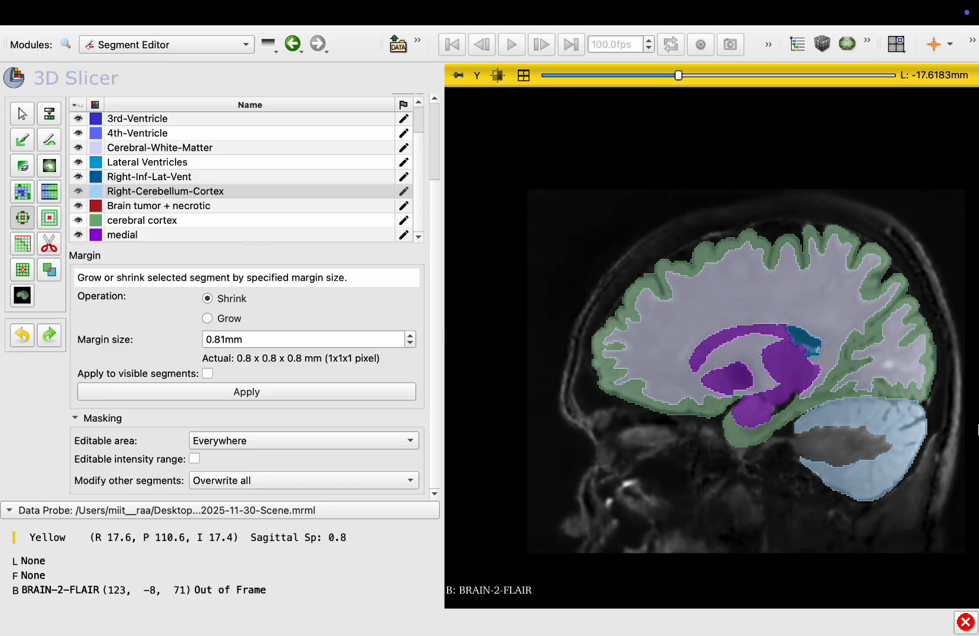
{"action": "scroll", "coordinate": [852, 526], "scroll_direction": "up", "scroll_amount": 18}
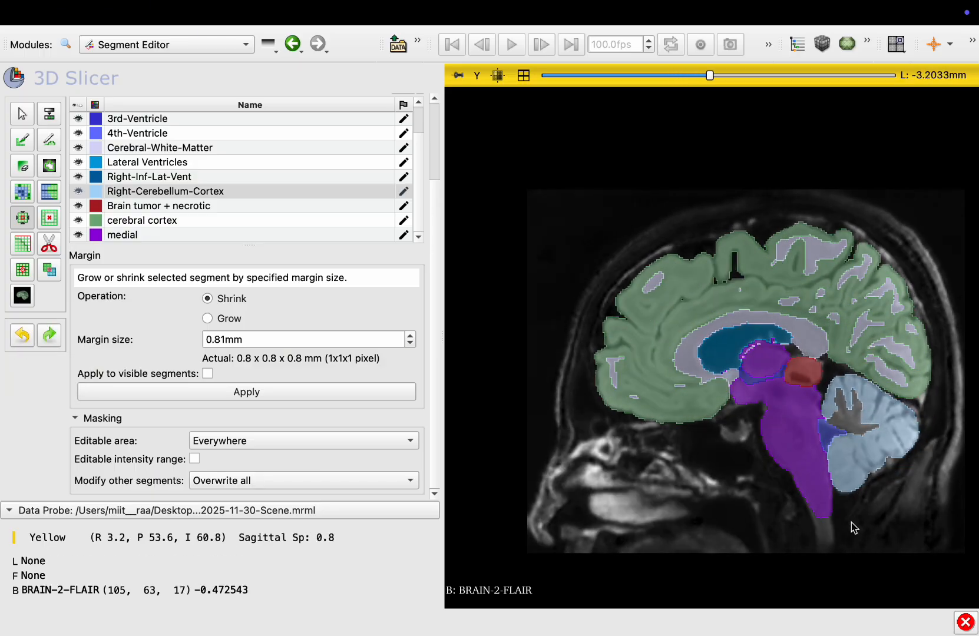
{"action": "scroll", "coordinate": [854, 527], "scroll_direction": "up", "scroll_amount": 4}
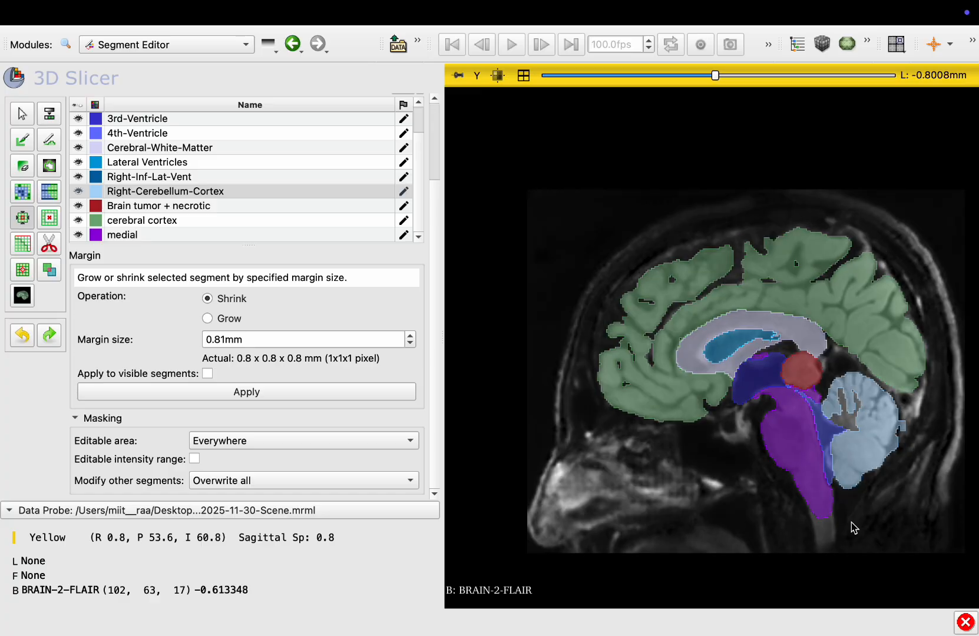